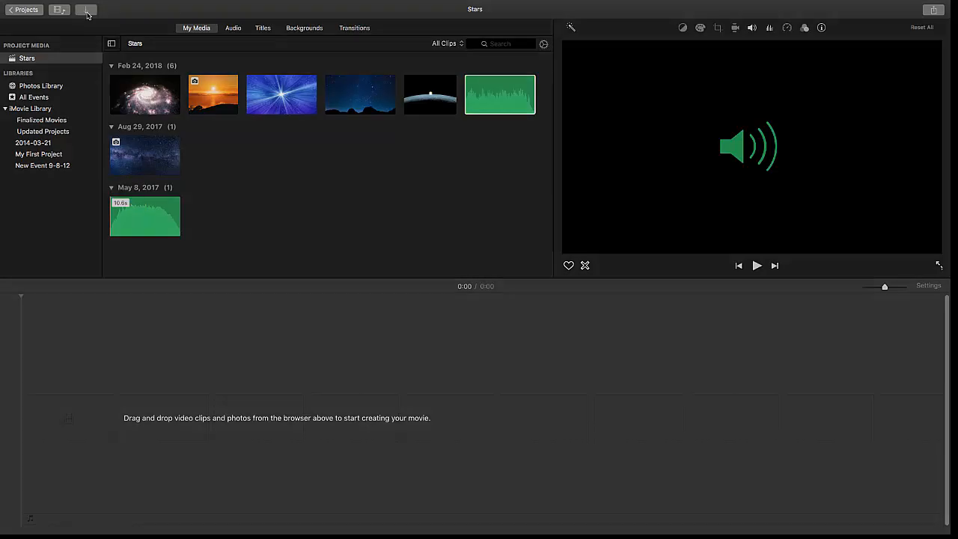
- Look at the media import window's available sources, and close it without importing anything
left_click(86, 15)
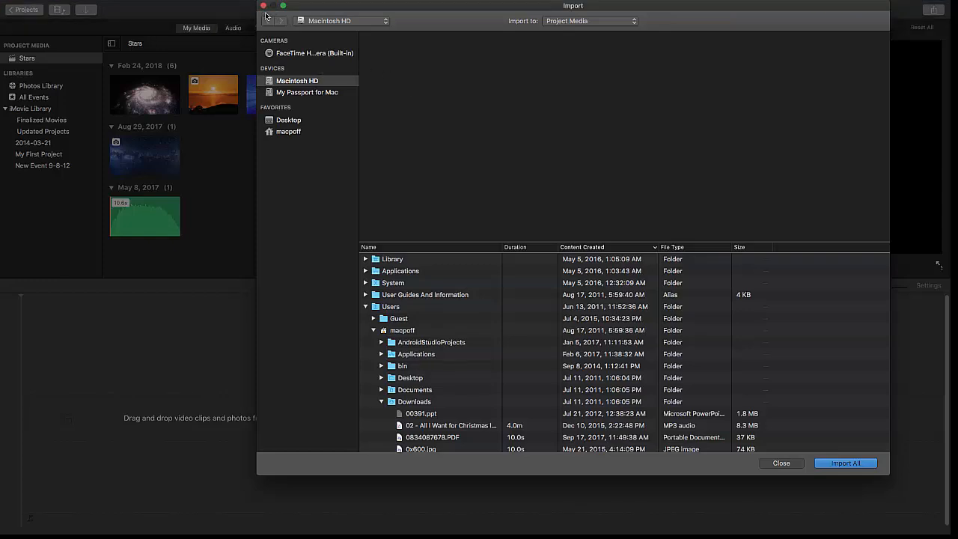
left_click(264, 6)
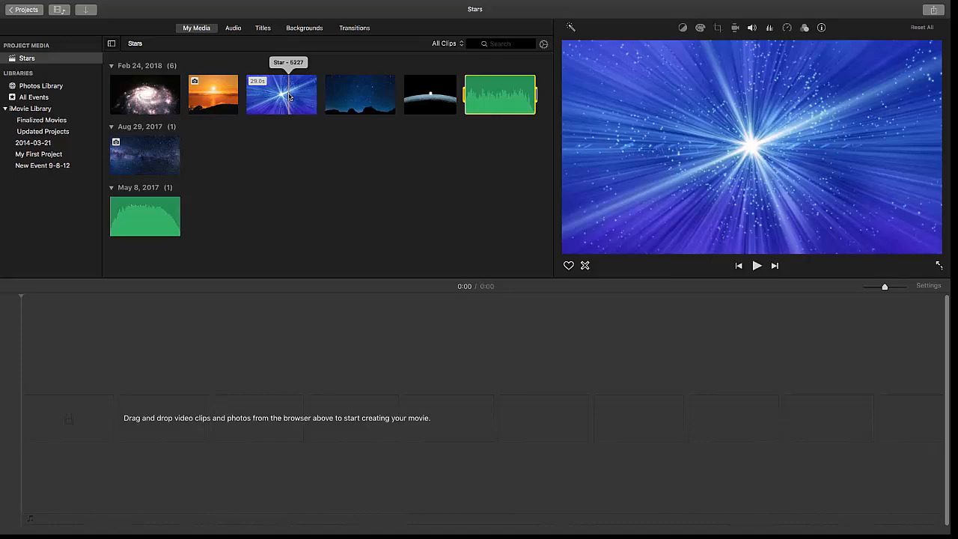
- Add the blue Star - 5227 clip to the start of the timeline and trim its end to about 6.3 seconds
left_click(290, 96)
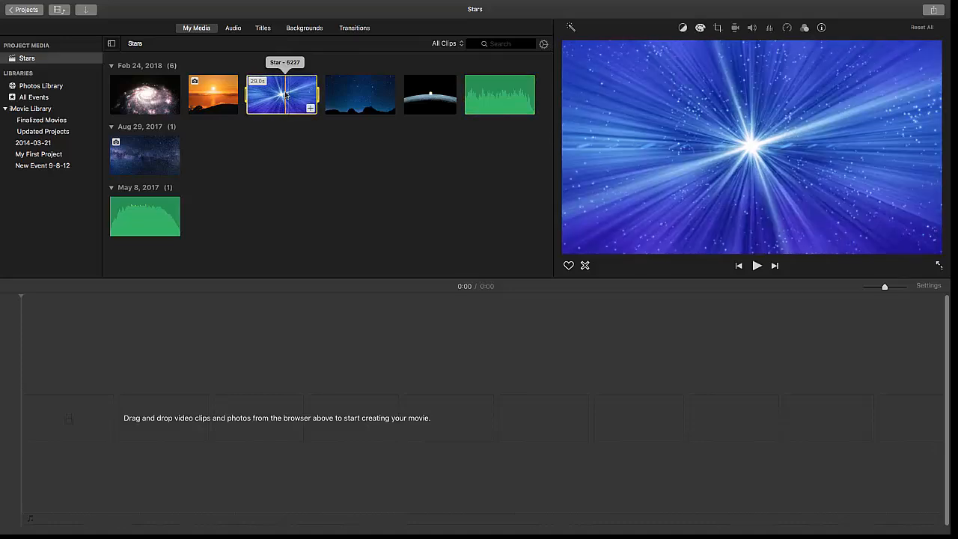
left_click_drag(287, 95, 60, 487)
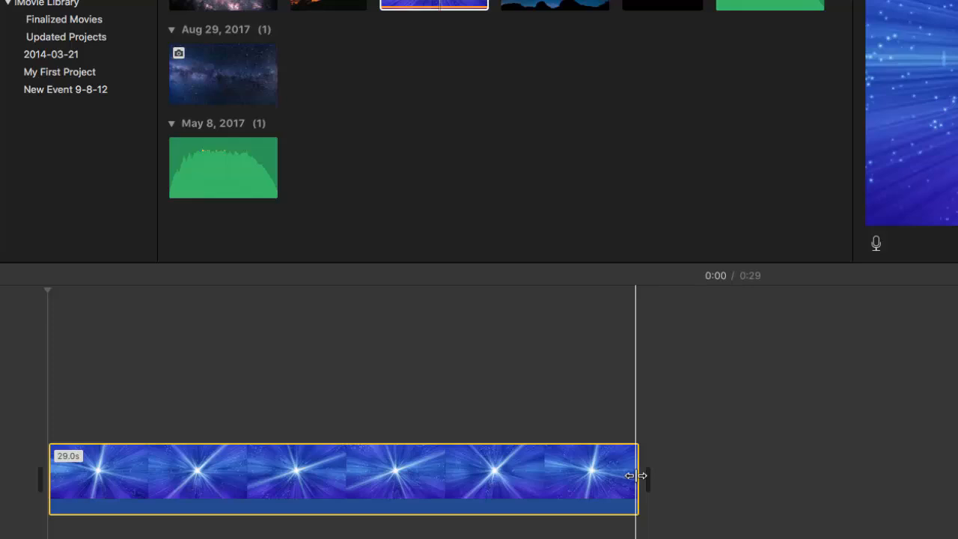
left_click_drag(638, 475, 177, 463)
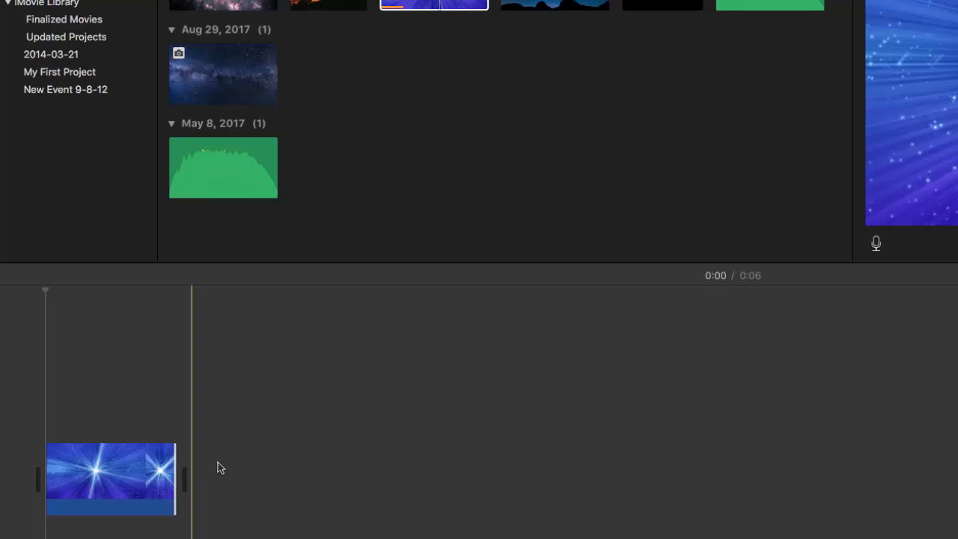
- Select the blue star clip in the timeline and review its speed options, leaving the speed at Normal
left_click(132, 476)
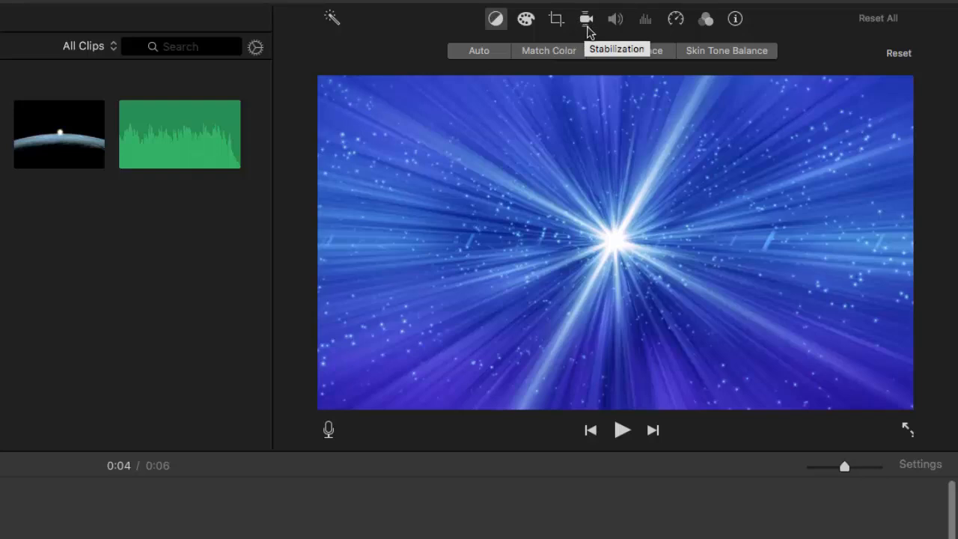
left_click(676, 20)
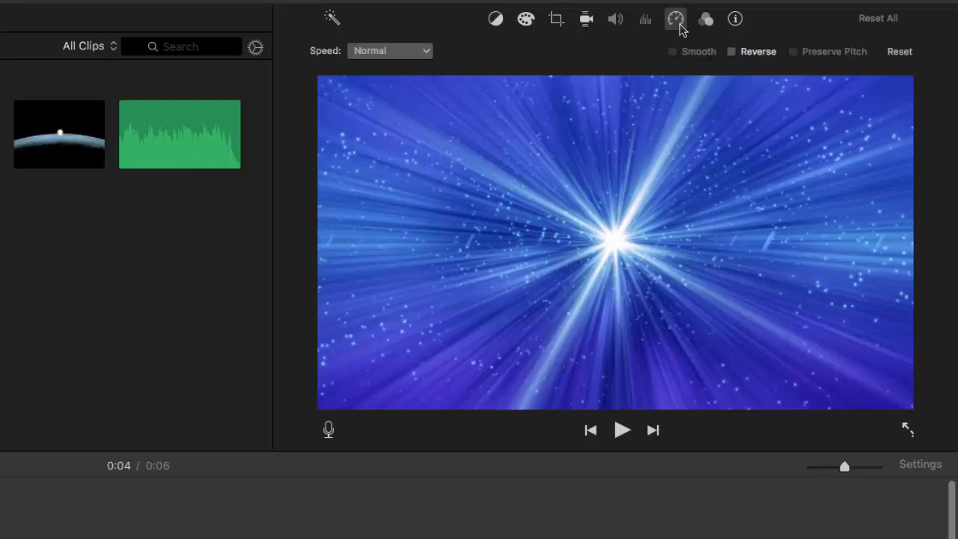
left_click(410, 57)
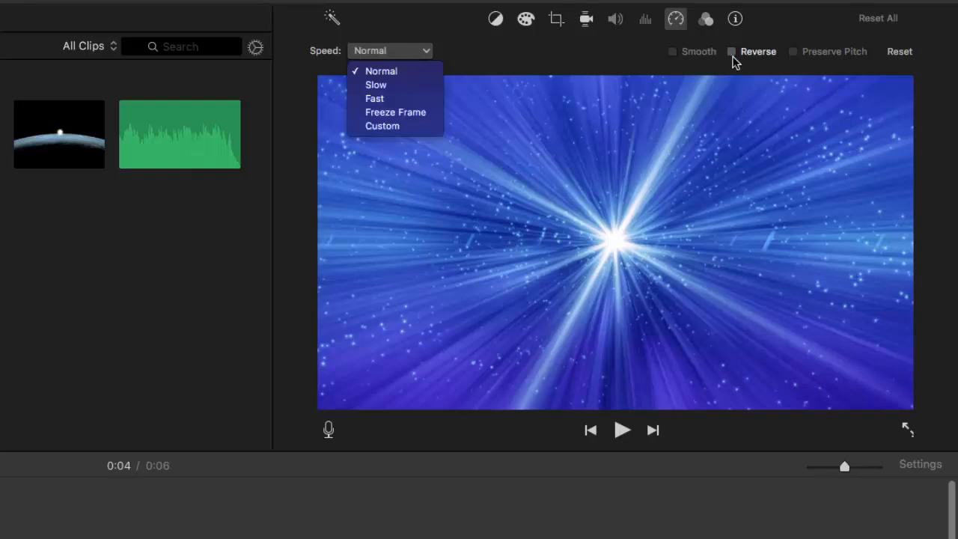
left_click(596, 54)
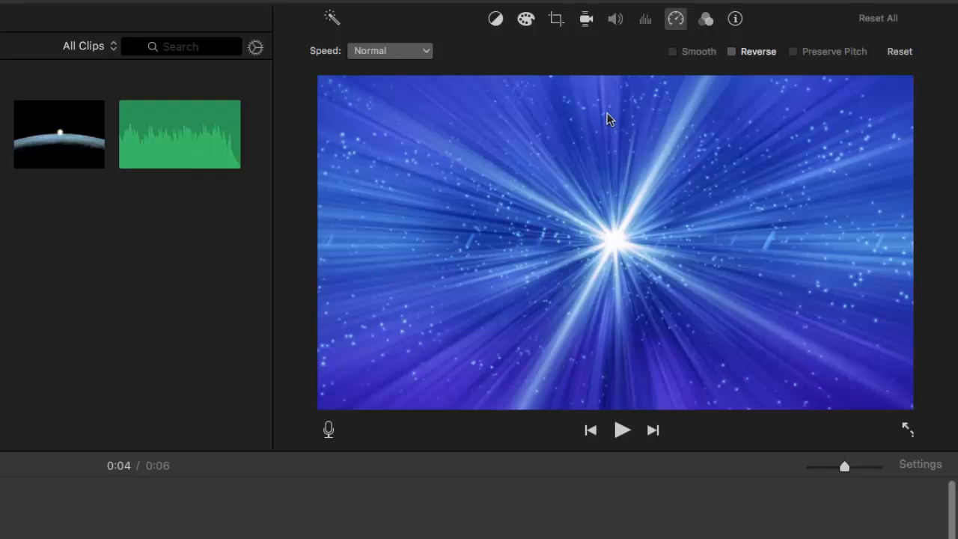
- Set the blue star clip's duration to 6 seconds in its clip information
left_click(736, 20)
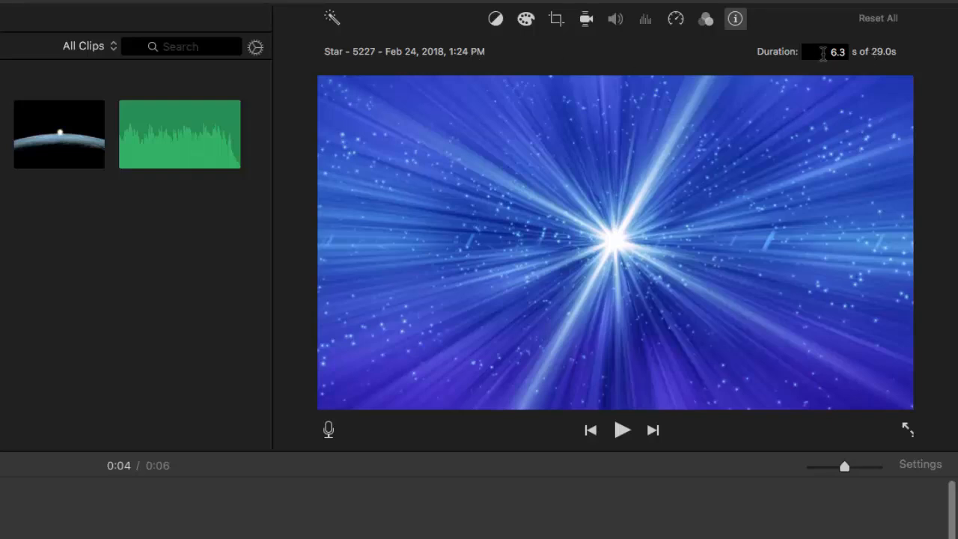
left_click(823, 52)
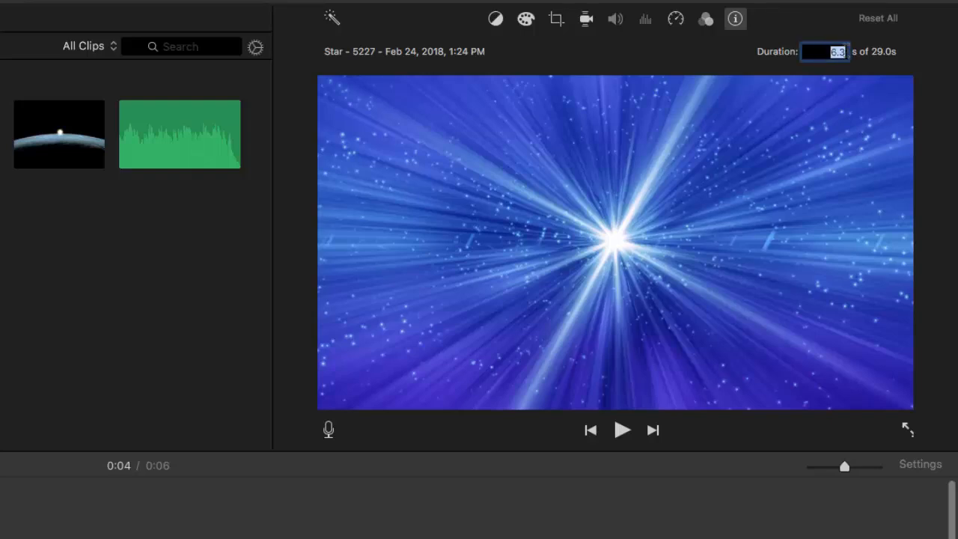
type("6")
key("Return")
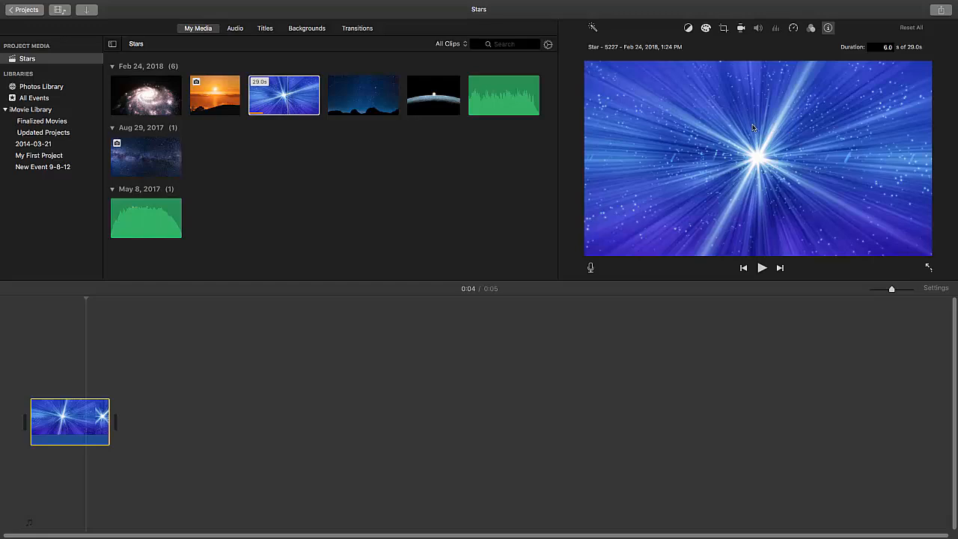
- Place the sunset photo after the star clip in the timeline and lengthen it to 6.0 seconds
left_click(220, 95)
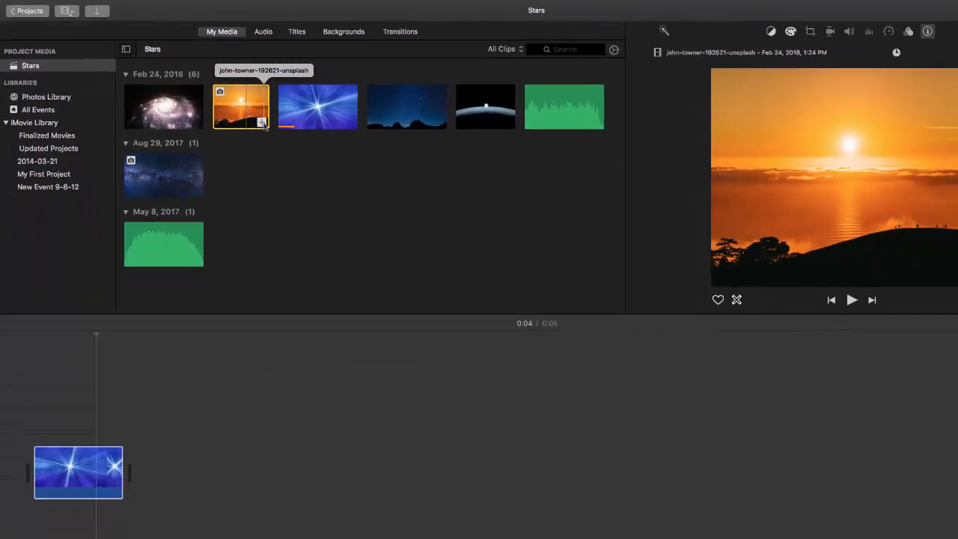
left_click_drag(218, 100, 138, 438)
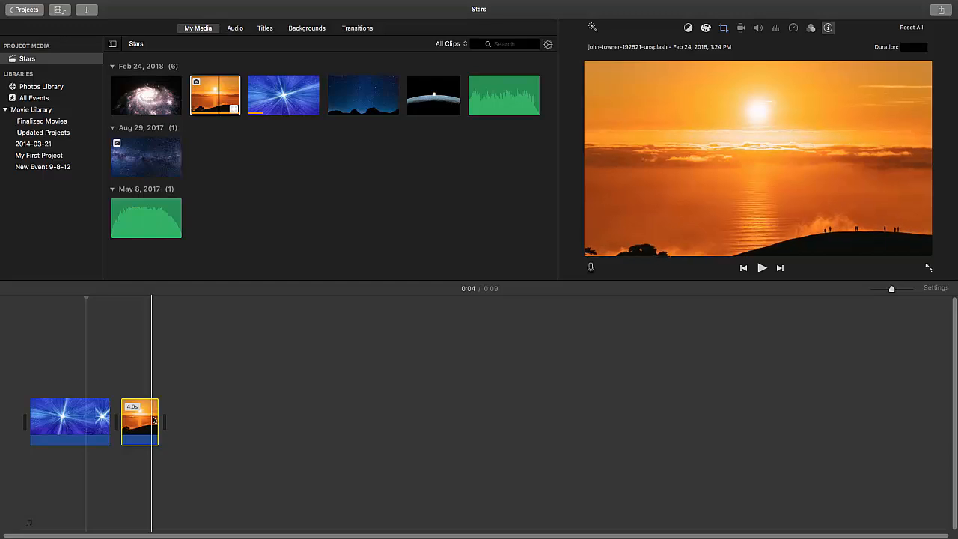
left_click_drag(158, 417, 180, 420)
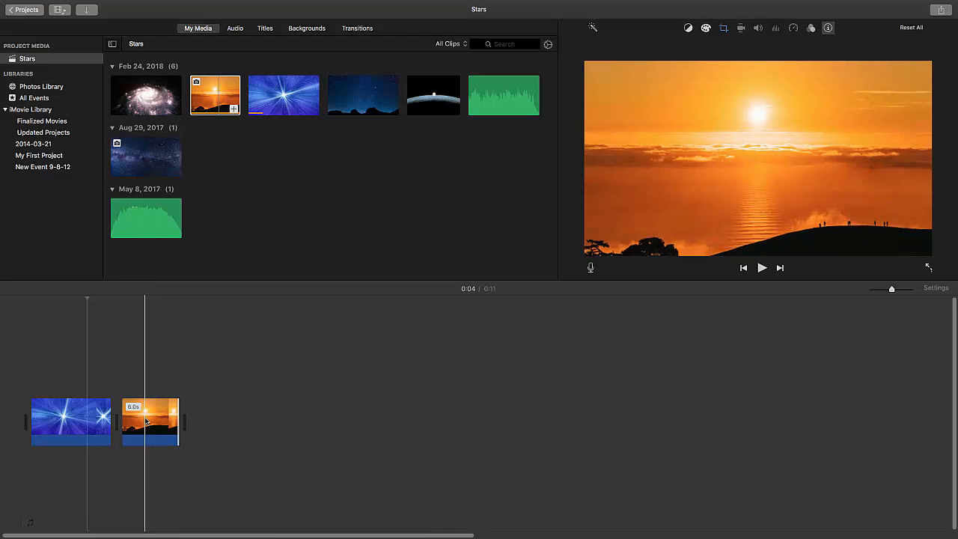
- Adjust the sunset photo's Ken Burns effect by shrinking the End frame and centring it horizontally on the sun, and preview the zoom
left_click(153, 423)
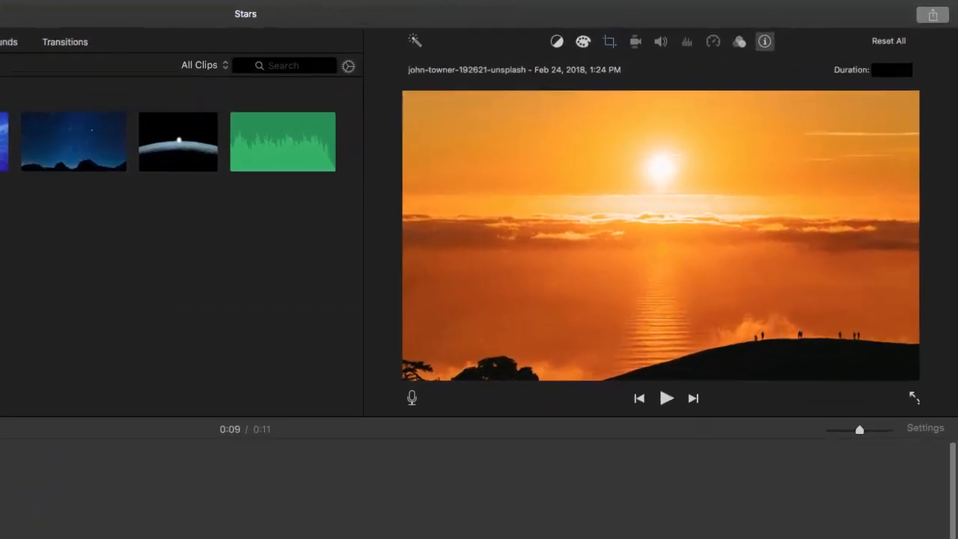
key("c")
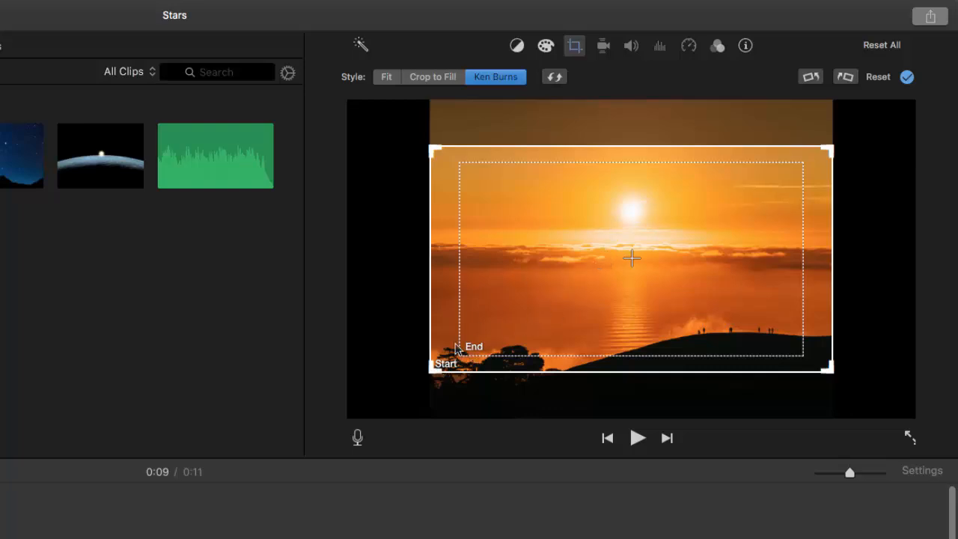
left_click(460, 353)
left_click_drag(459, 353, 520, 322)
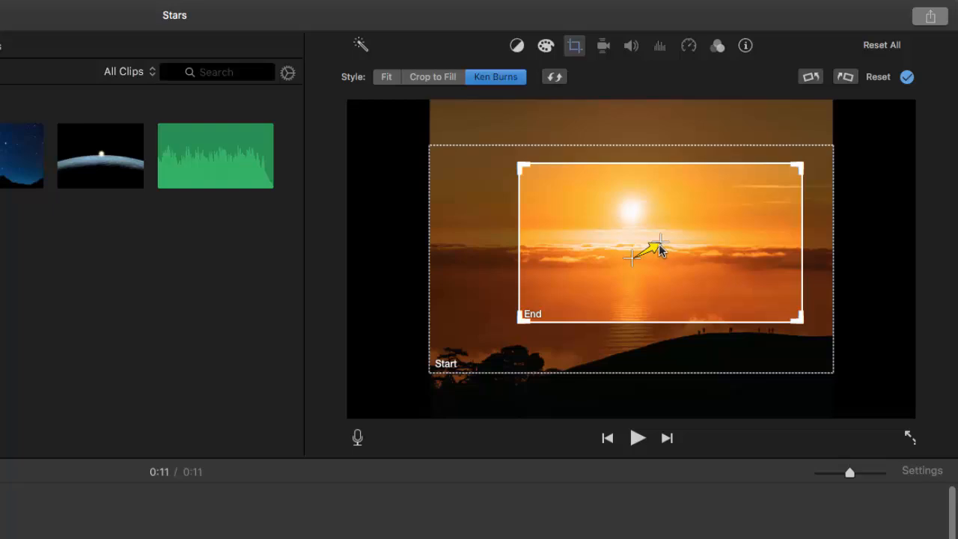
left_click_drag(659, 247, 629, 234)
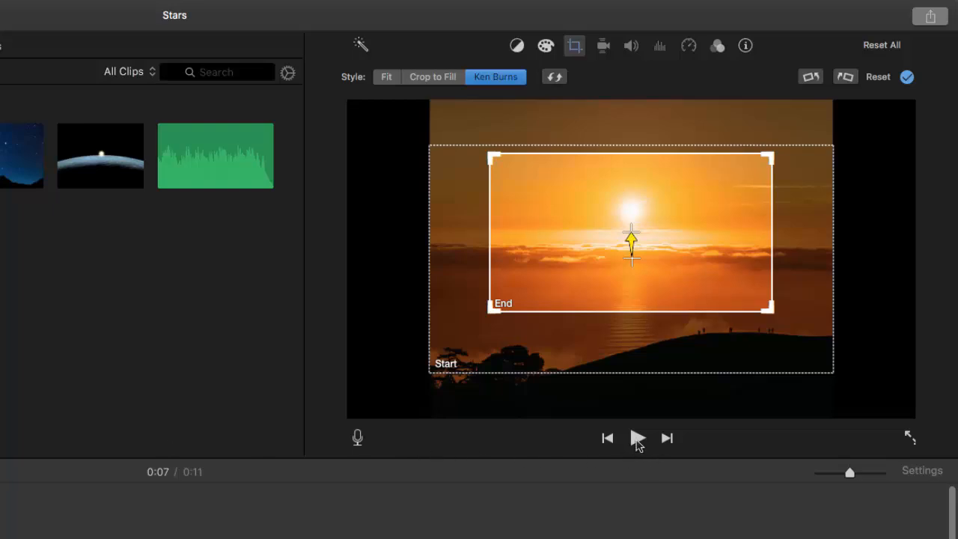
left_click(637, 438)
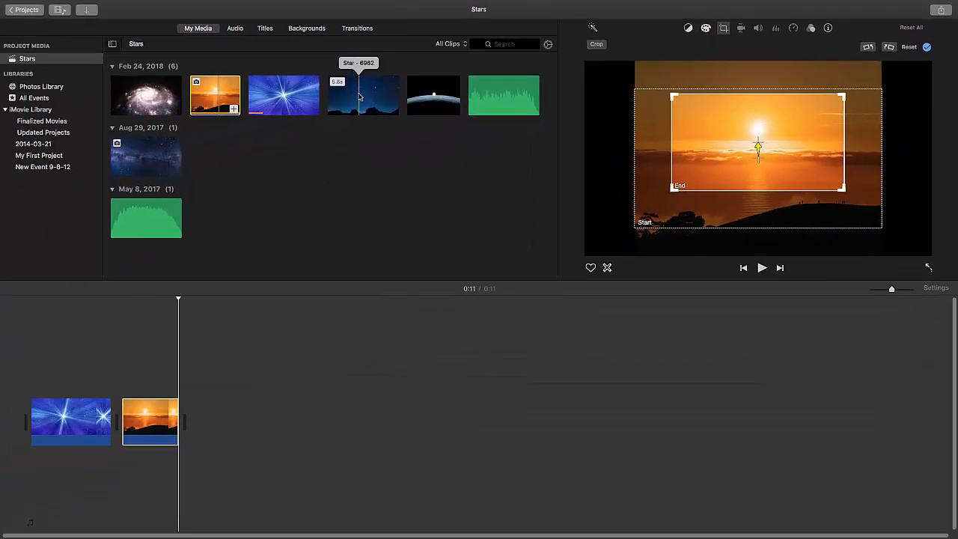
- Append the Star - 6962 night sky clip and the galaxy clip to the end of the timeline
left_click_drag(371, 97, 233, 394)
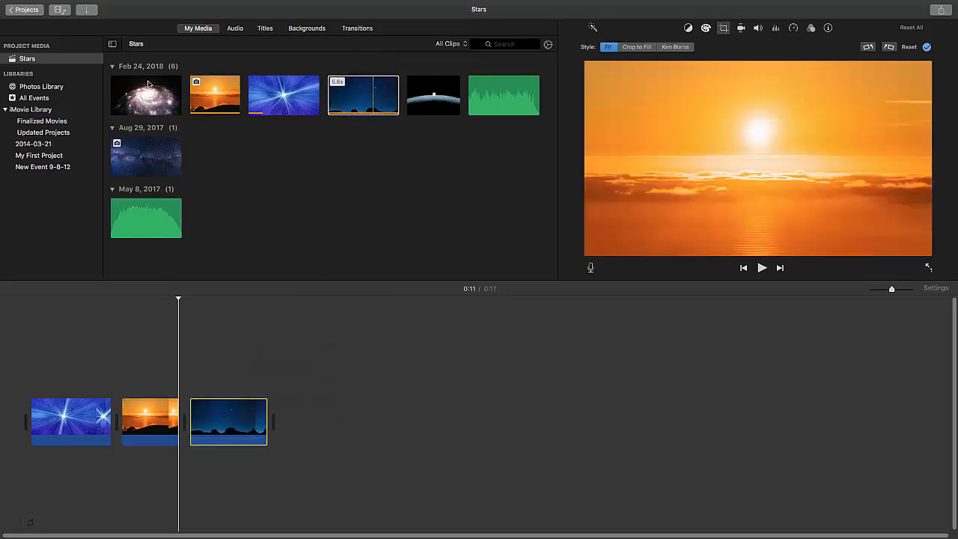
left_click_drag(147, 84, 305, 415)
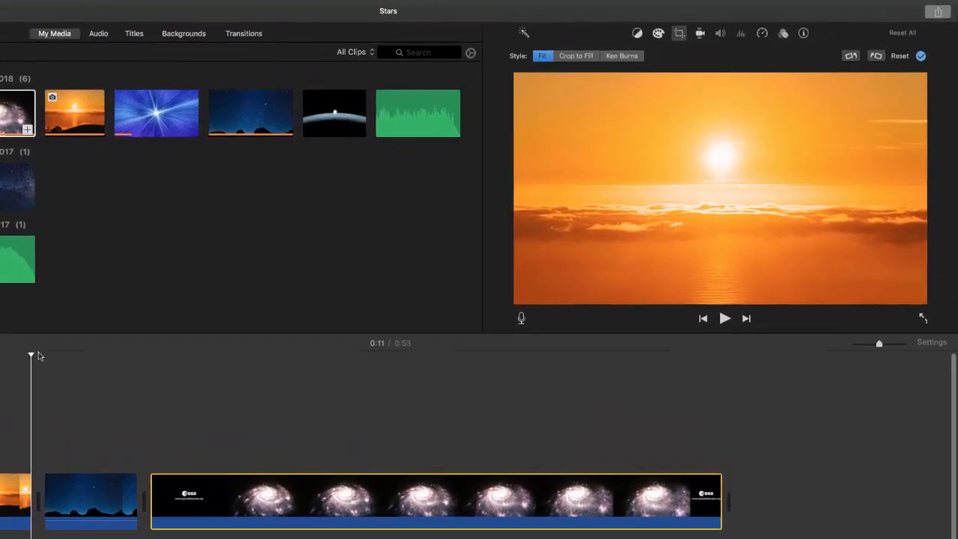
- Trim both ends of the galaxy clip to cut out the ESA logo screens, keeping about 10.1 seconds
left_click_drag(31, 356, 170, 376)
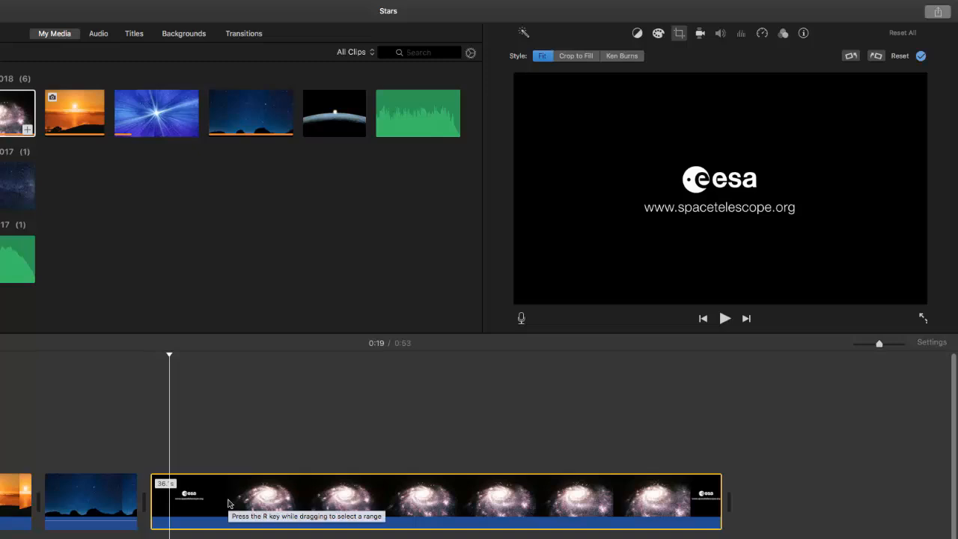
left_click(153, 507)
left_click_drag(153, 507, 388, 510)
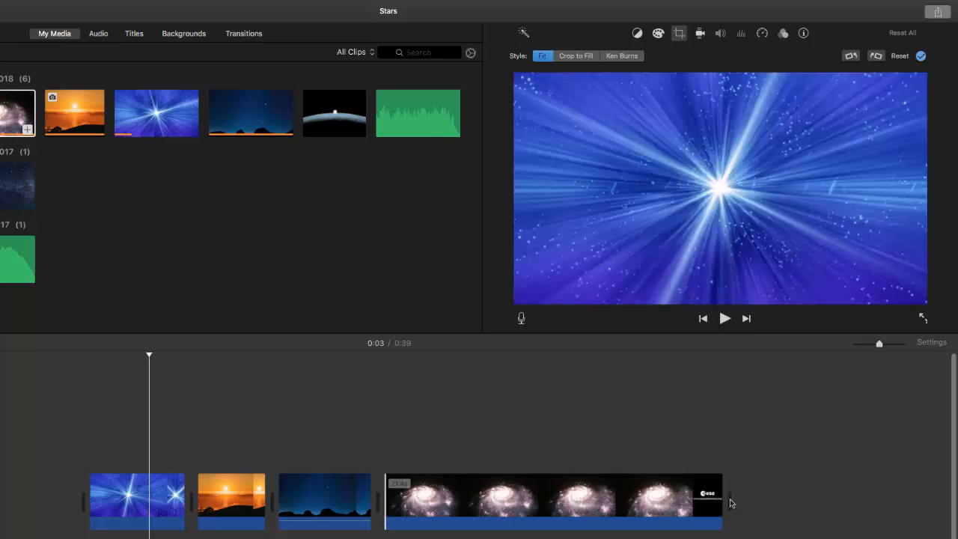
left_click_drag(723, 499, 544, 502)
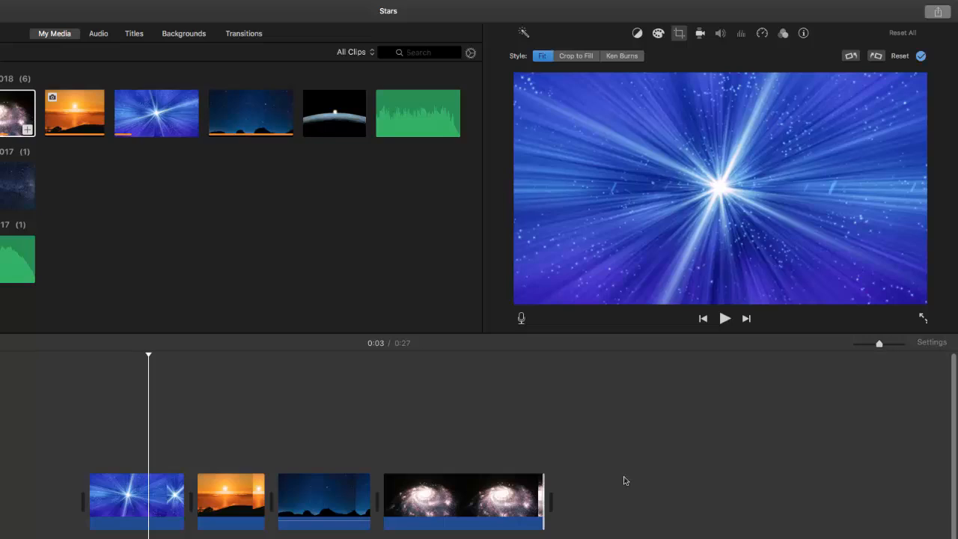
- Browse the built-in sound effects, check Ambient Effect 2, and return to the project media
left_click(415, 121)
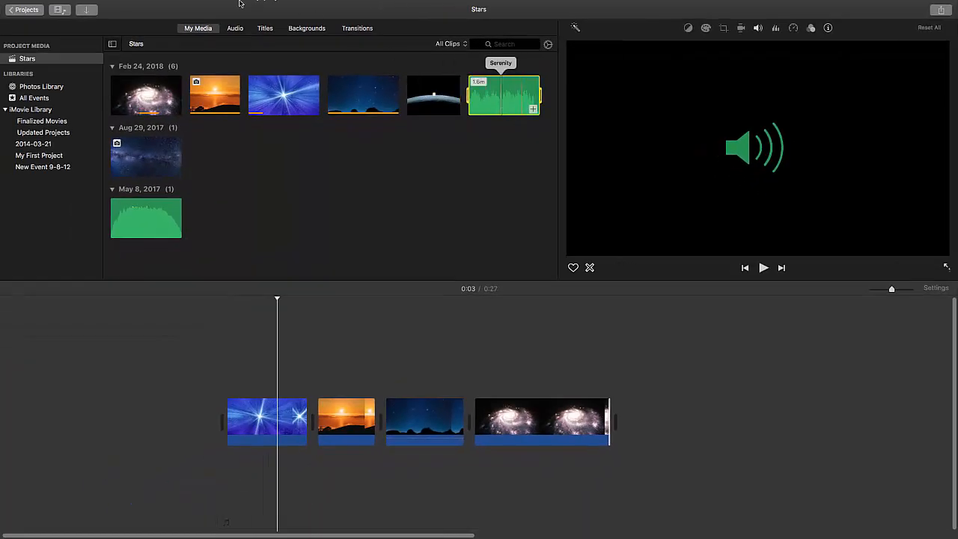
left_click(235, 30)
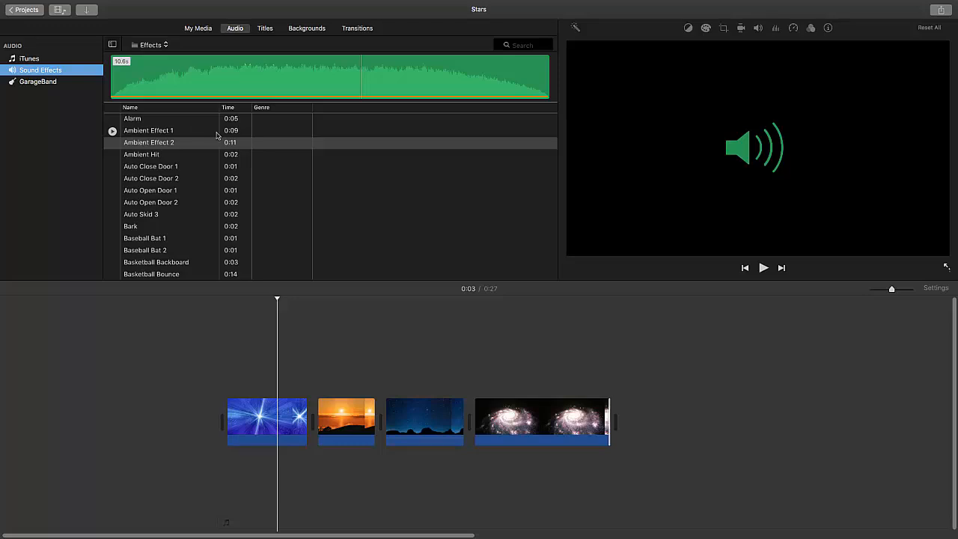
left_click(271, 72)
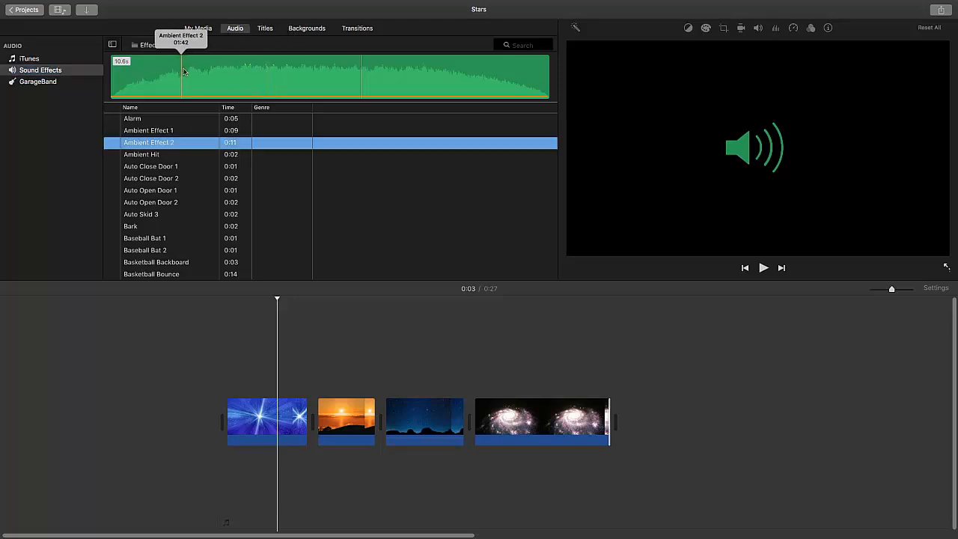
left_click(199, 28)
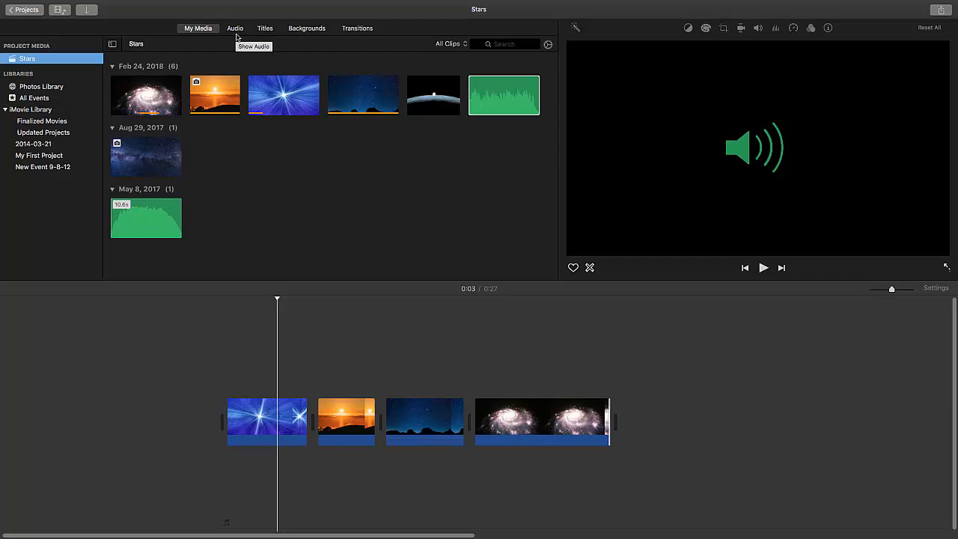
- Add the Serenity music beneath the video clips, starting at the beginning of the timeline
left_click(500, 106)
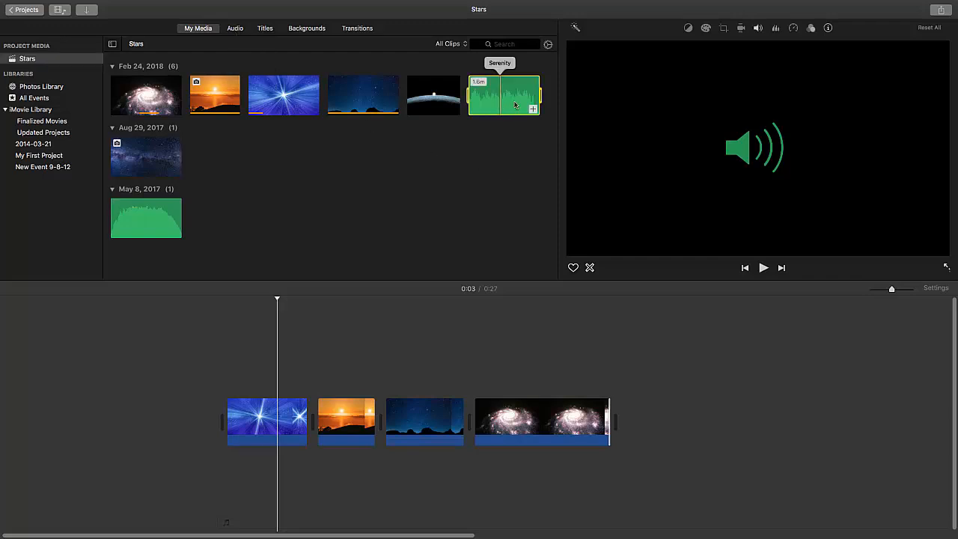
left_click_drag(515, 106, 233, 469)
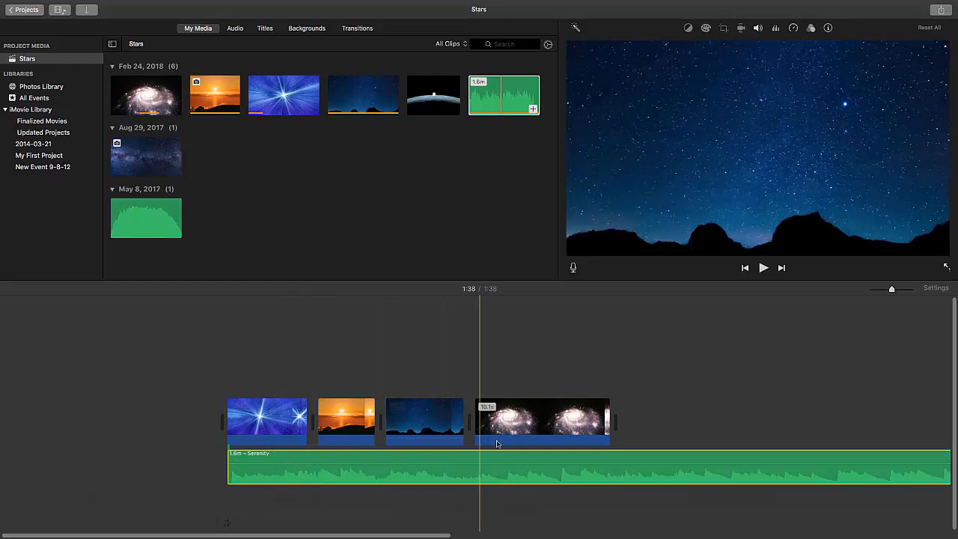
- Trim the end of the Serenity music so it finishes with the galaxy clip, keeping 28.0 seconds
left_click(751, 461)
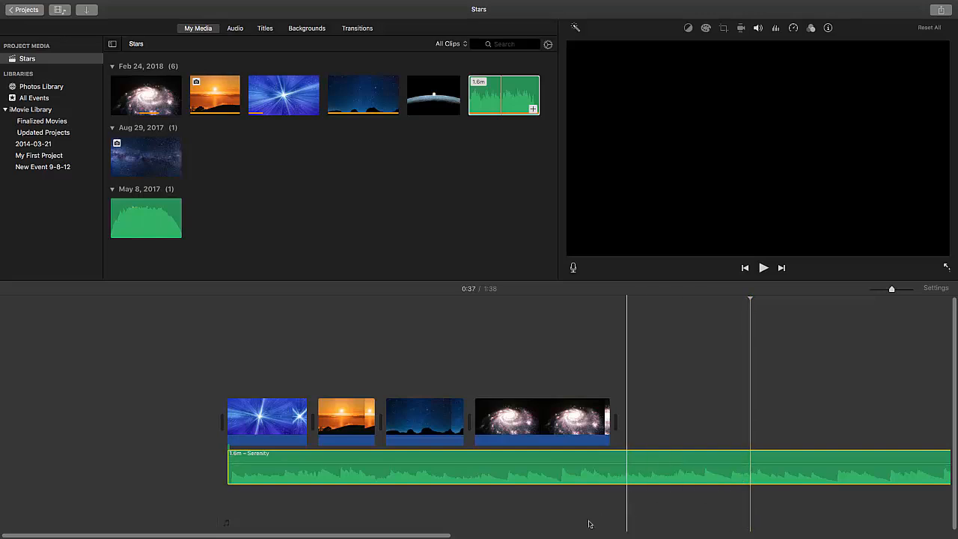
scroll(704, 497, "right", 5)
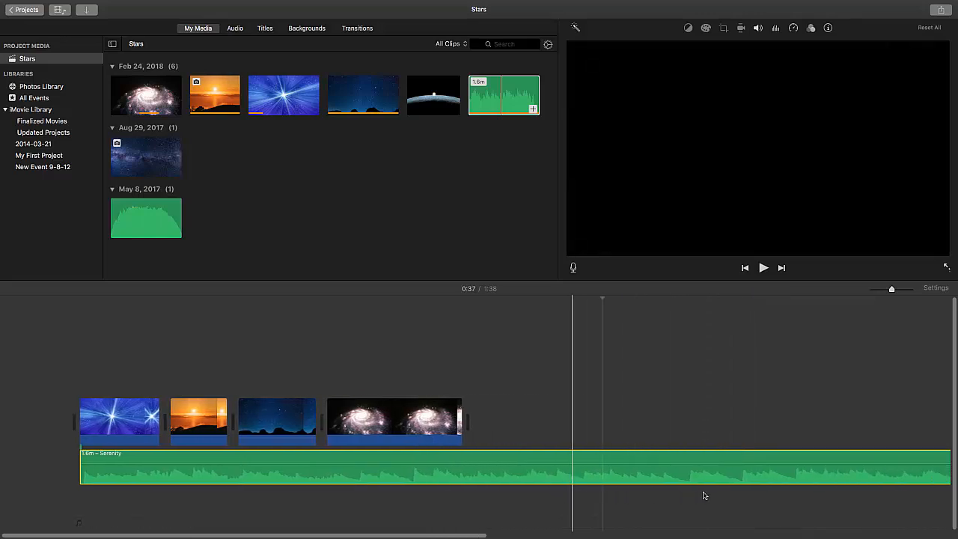
scroll(704, 496, "right", 8)
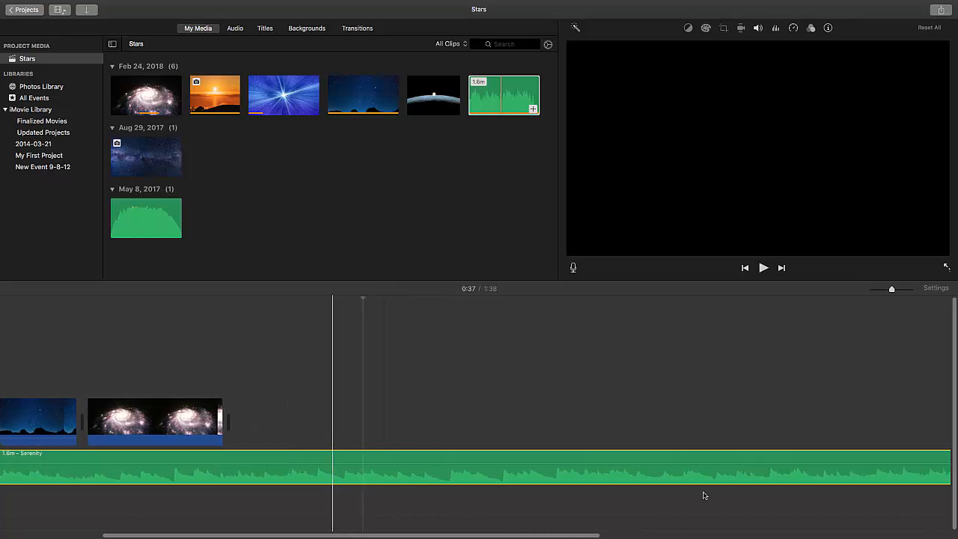
scroll(704, 496, "right", 10)
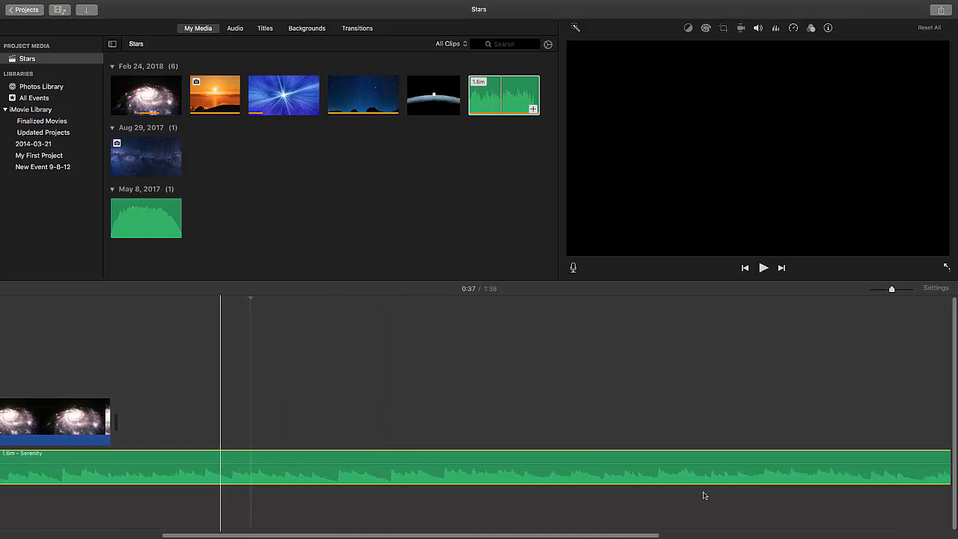
left_click(868, 474)
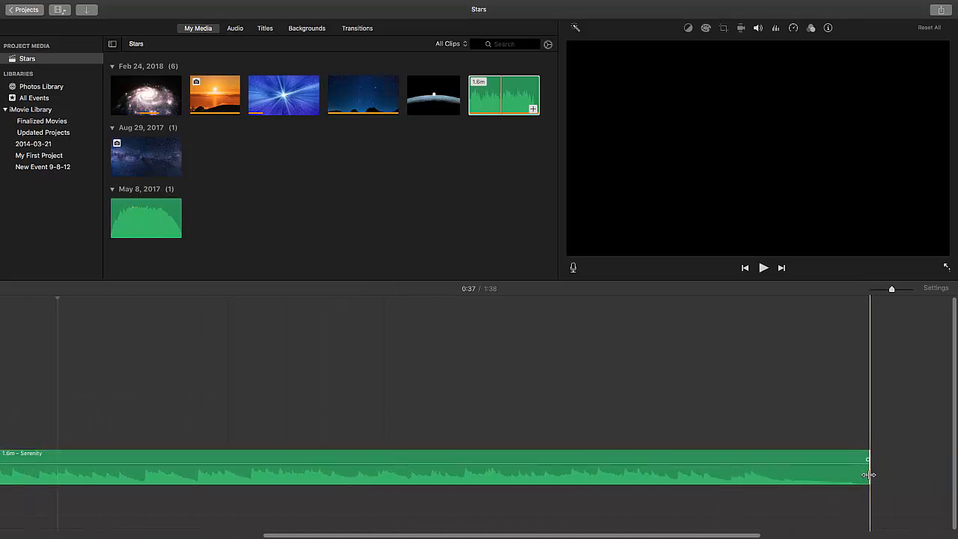
left_click_drag(868, 475, 416, 469)
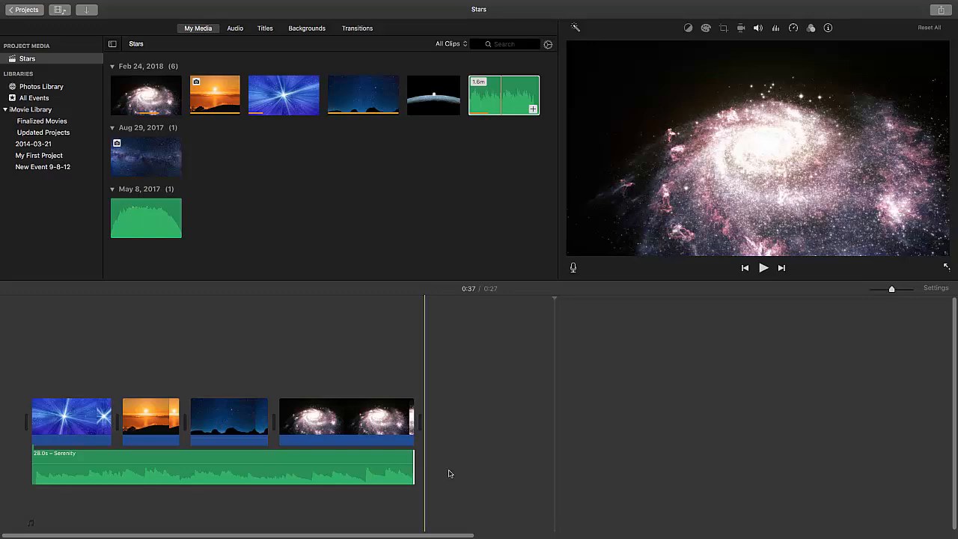
- Play the movie from near its beginning to check the clips with the music, stopping in the night sky clip
left_click(42, 374)
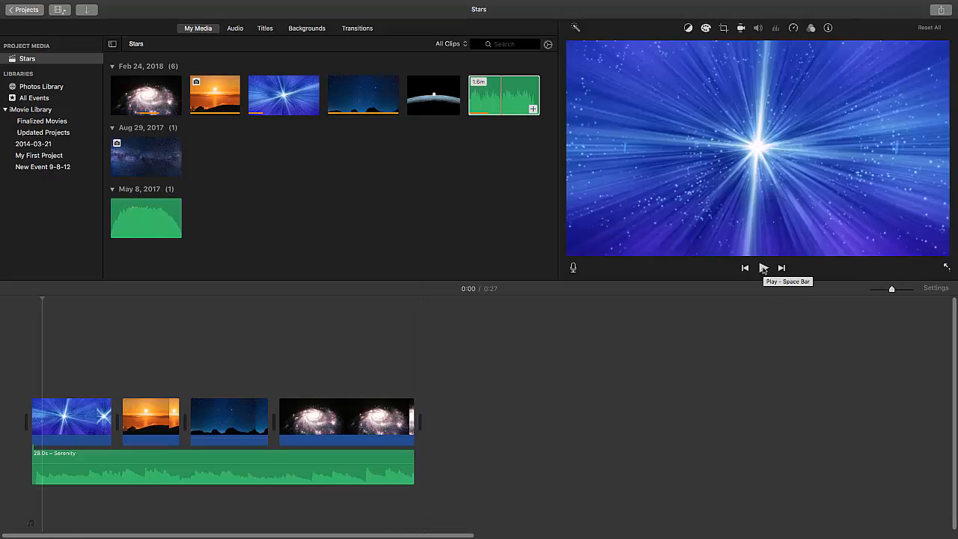
left_click(763, 268)
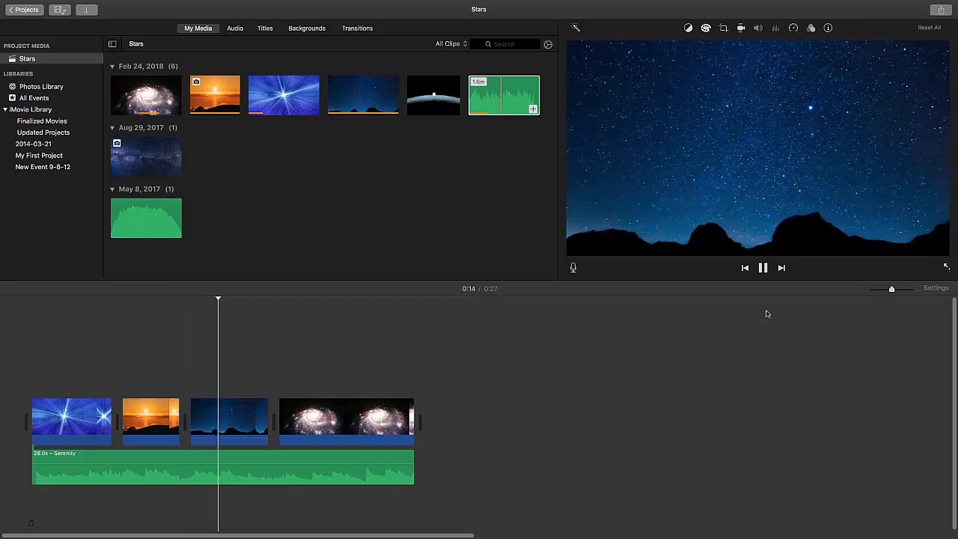
left_click(764, 269)
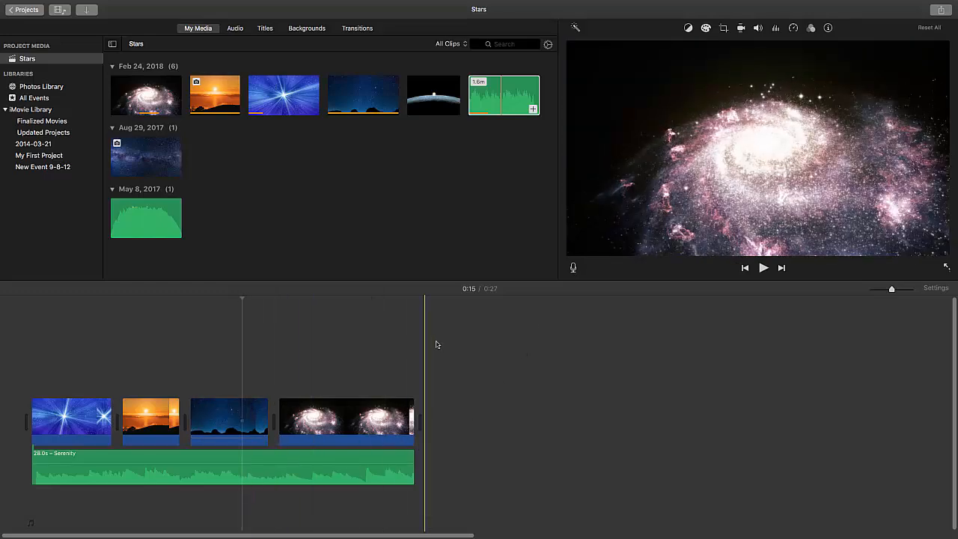
- Add an Expand title above the start of the blue starburst clip
left_click(266, 30)
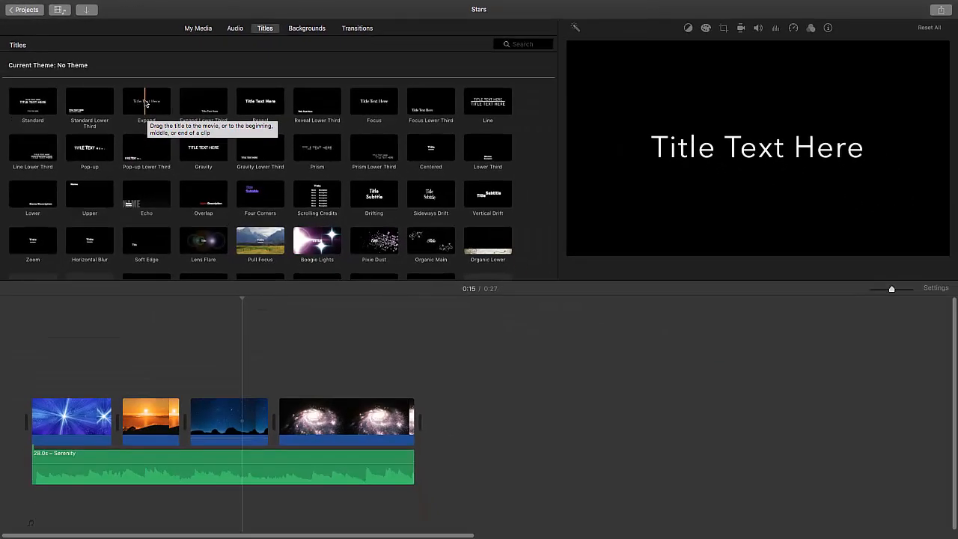
left_click(223, 155)
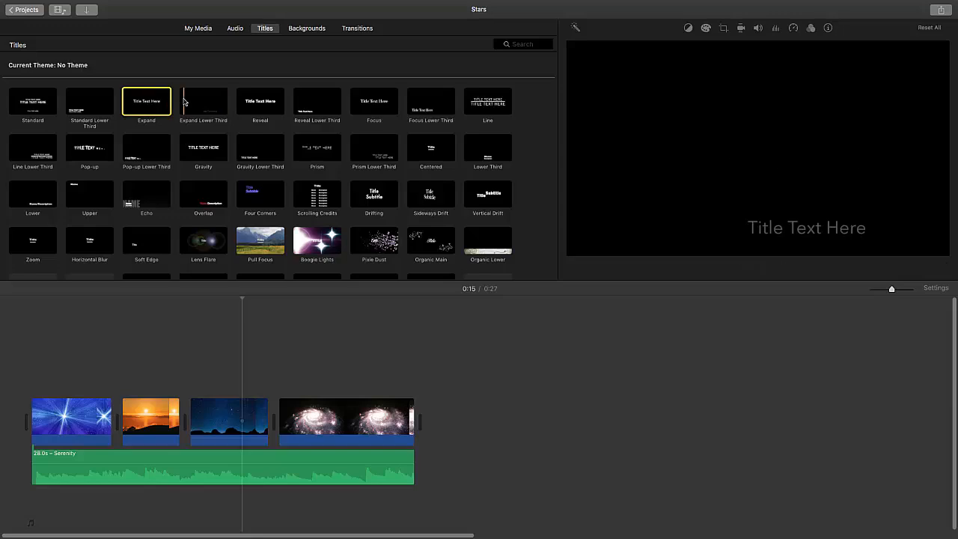
left_click_drag(146, 104, 32, 377)
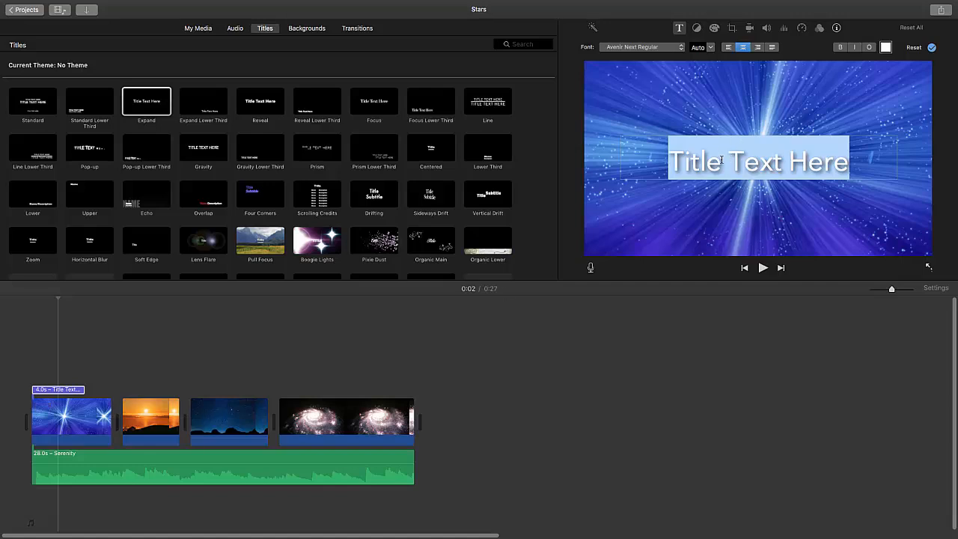
- Replace the title's placeholder text with "Twinkle, twinkle, little star,"
left_click_drag(675, 160, 842, 164)
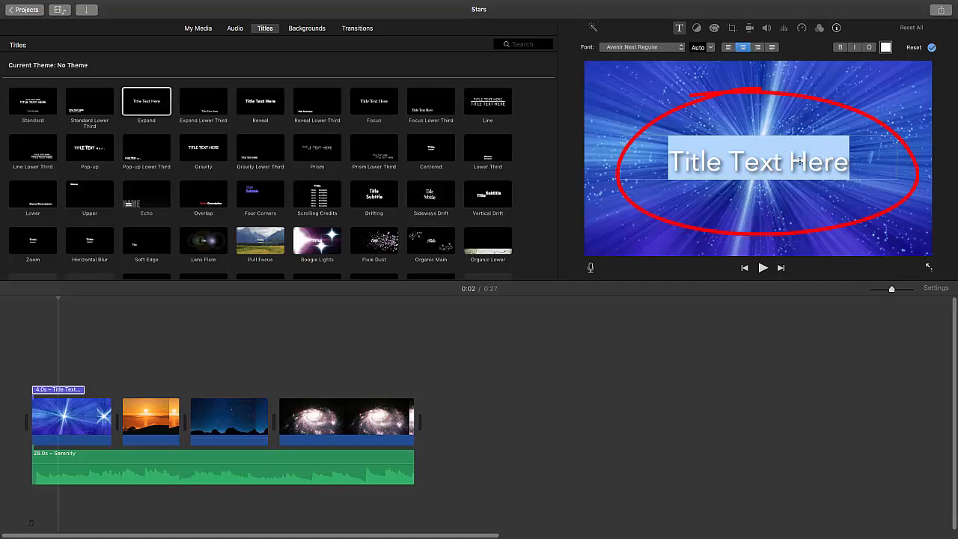
type("Twinkle")
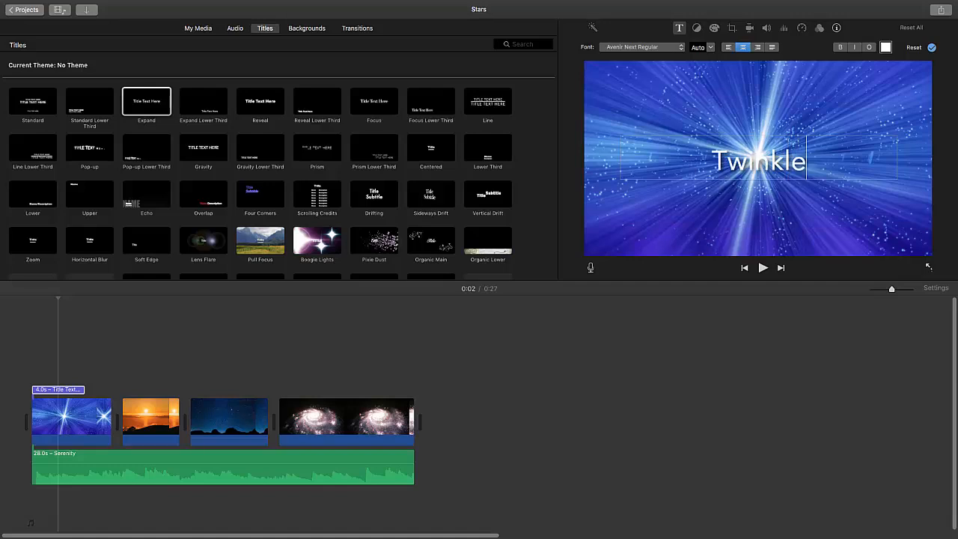
type(", twinkle")
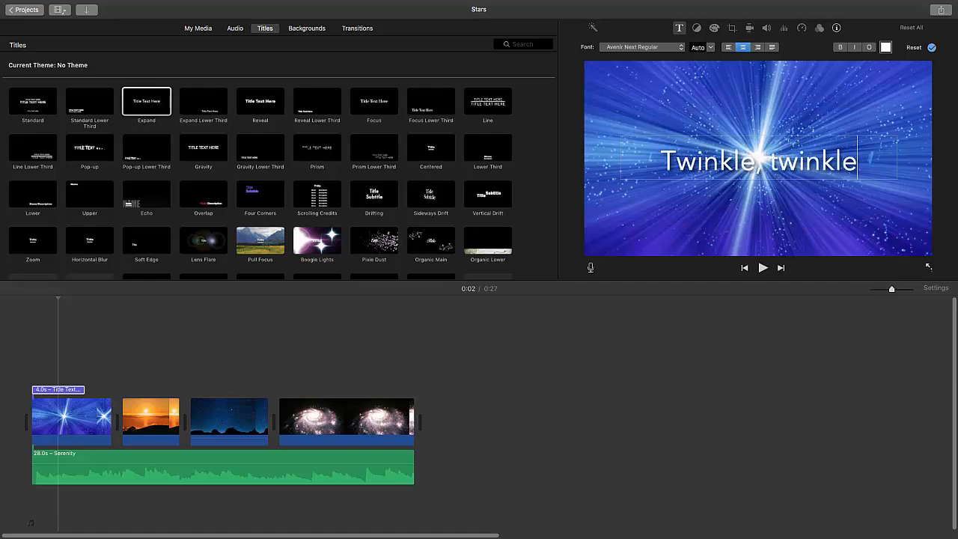
type(", little st")
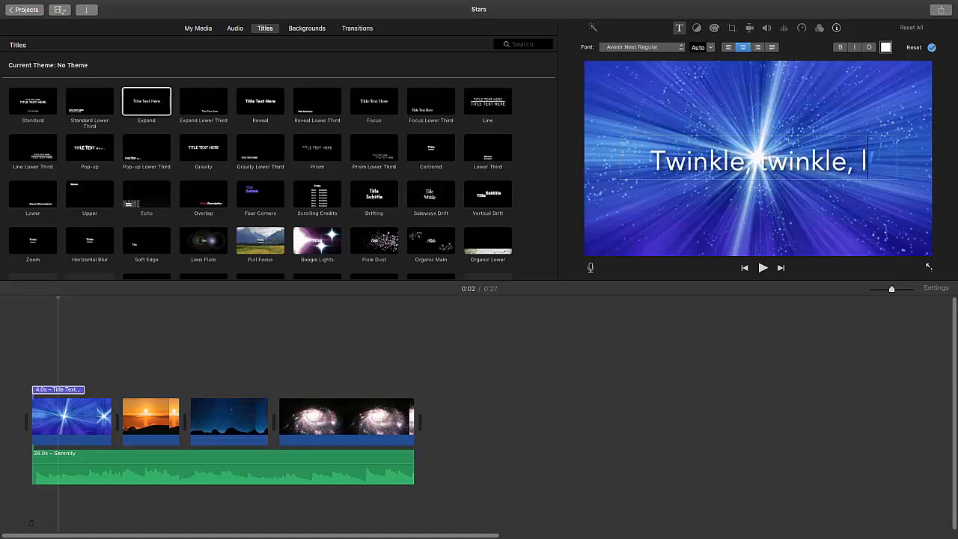
type("ar,")
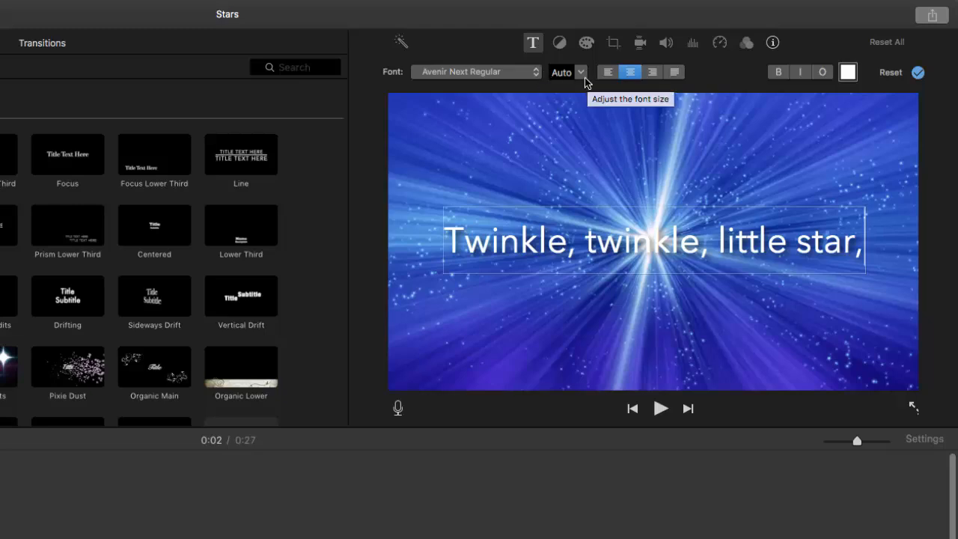
- Apply the outline style to the first title and extend it to 6.0 seconds, ending with the blue starburst clip
left_click(823, 73)
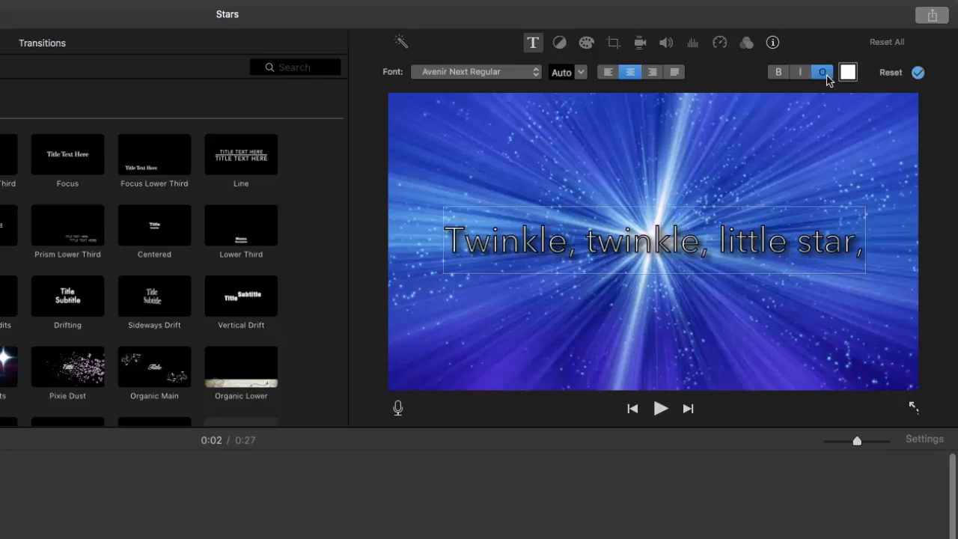
left_click(827, 74)
left_click(825, 75)
left_click(807, 155)
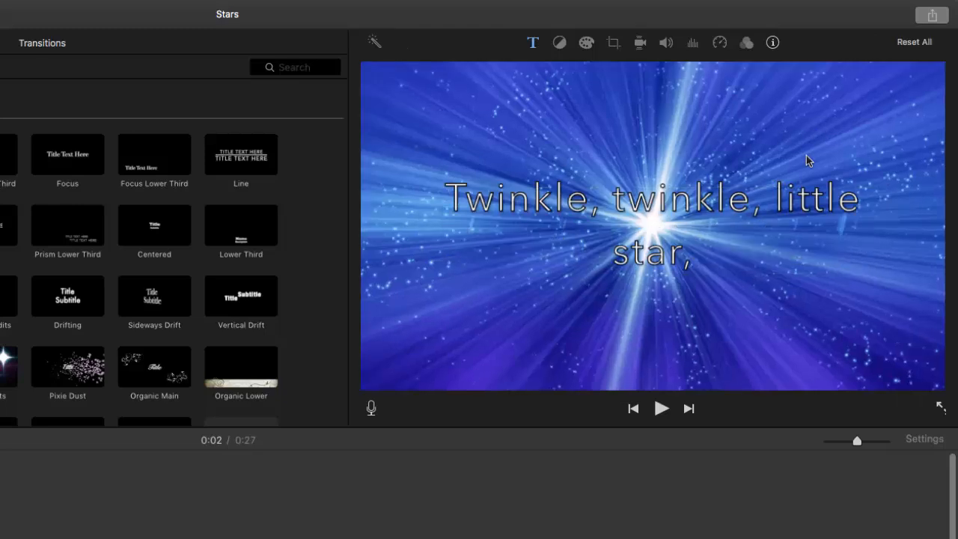
double_click(554, 208)
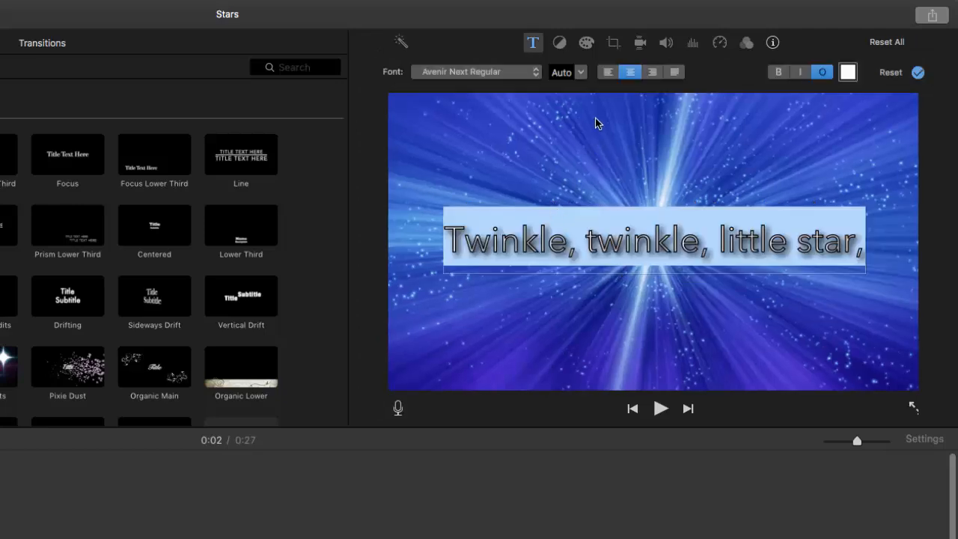
left_click(579, 173)
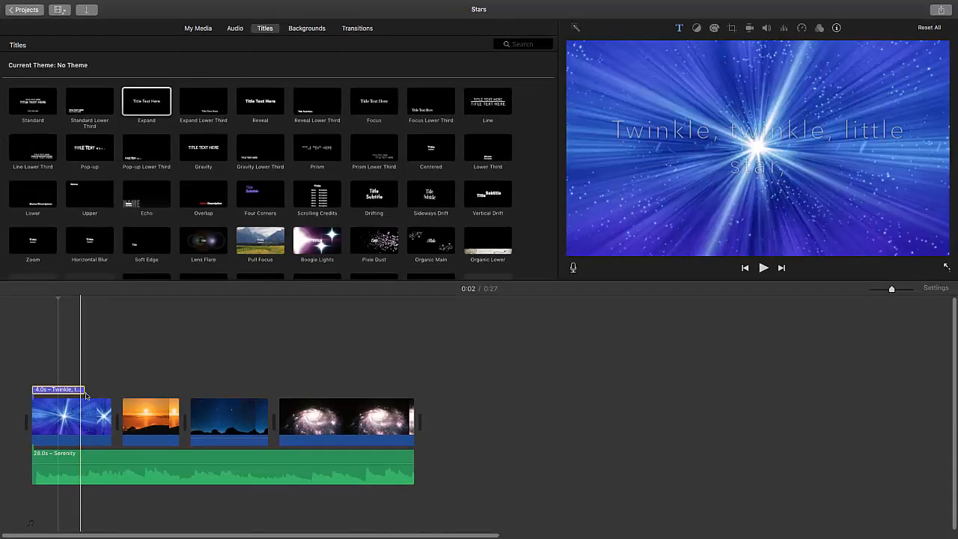
left_click_drag(85, 390, 110, 390)
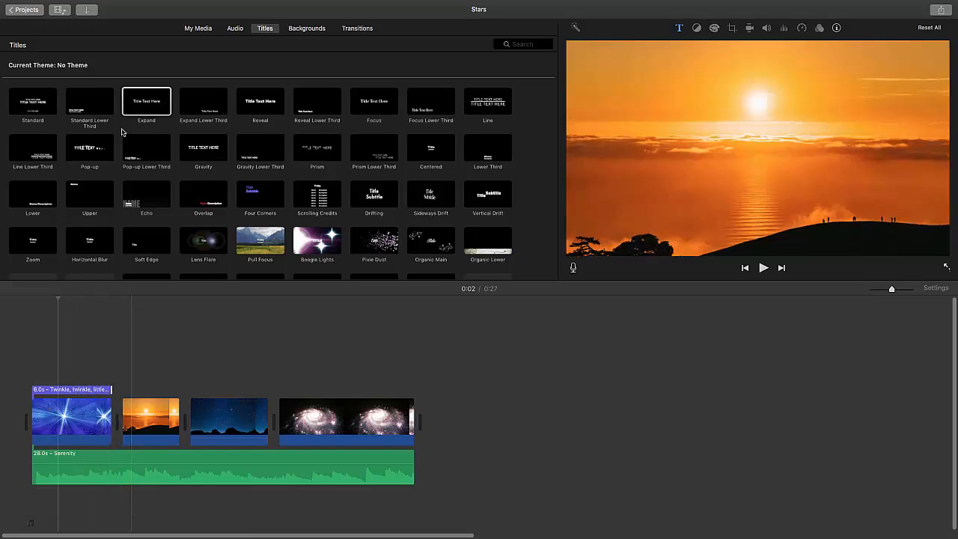
- Add an Expand title above the start of the sunset photo with the text "How I wonder what you are!"
left_click_drag(146, 102, 125, 366)
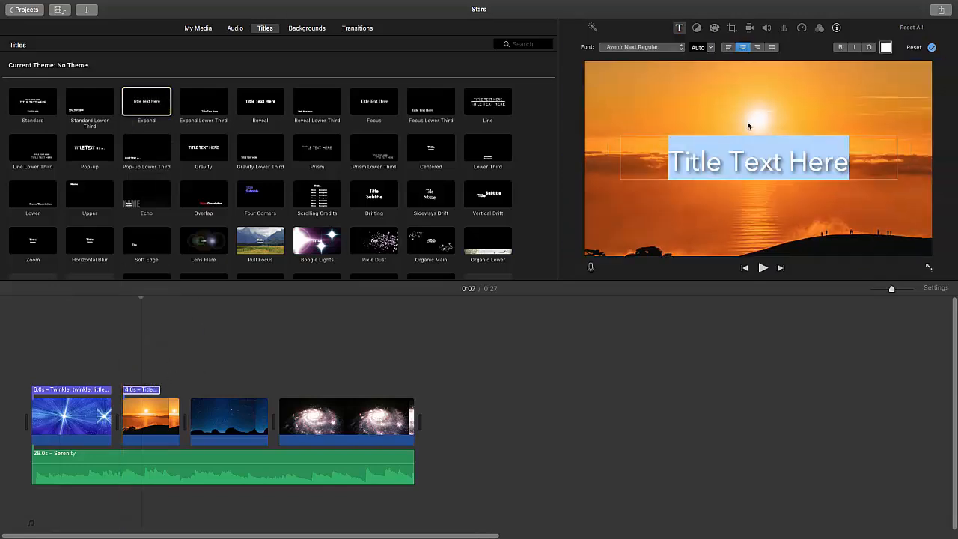
type("H")
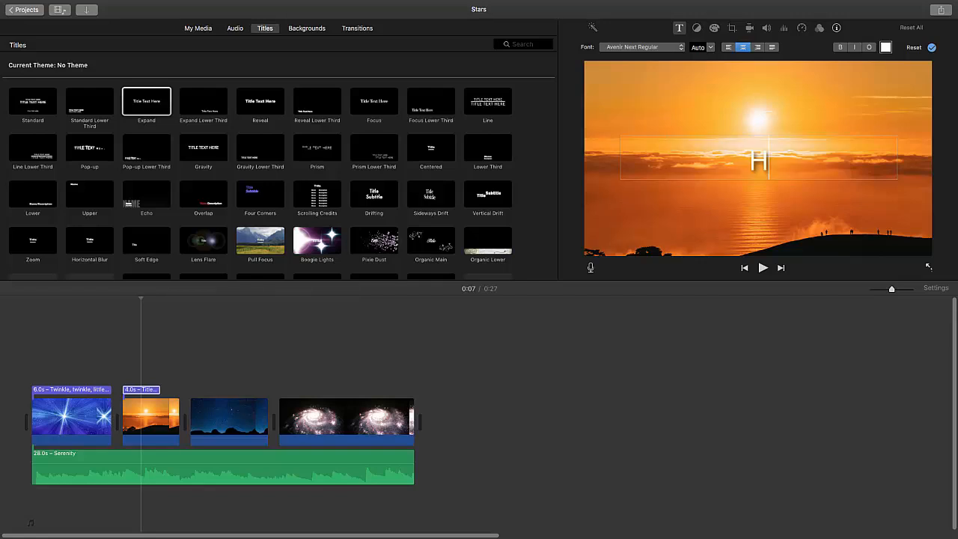
type("ow I wonder wa")
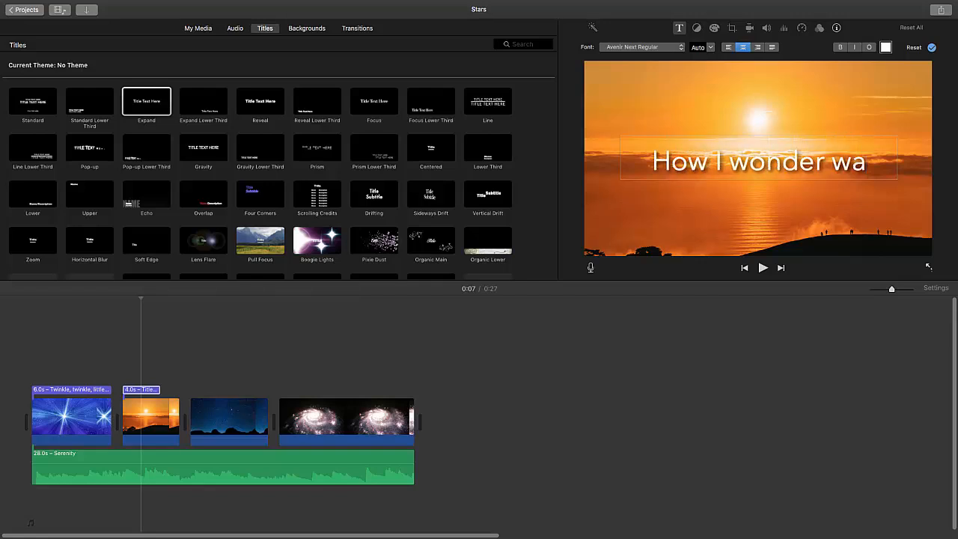
key("BackSpace")
type("hat")
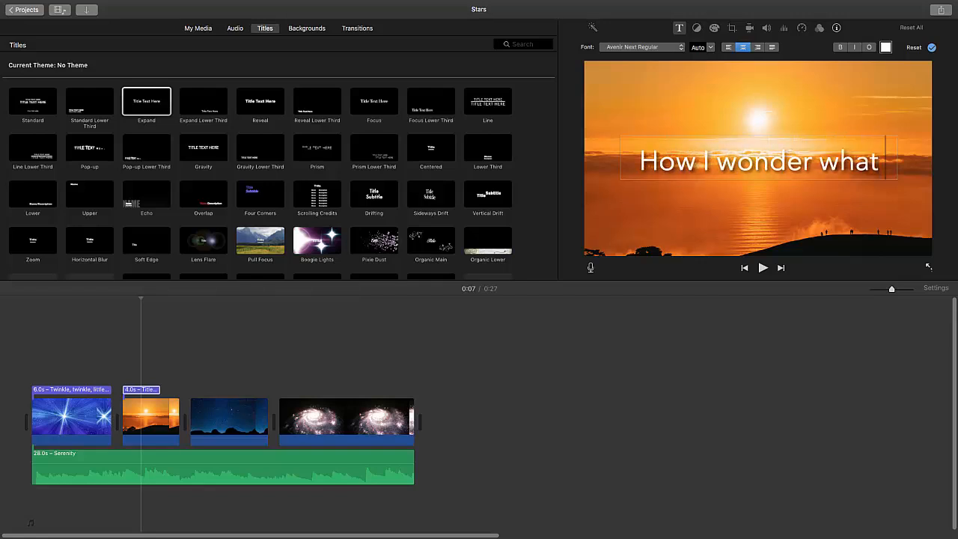
type(" you are!")
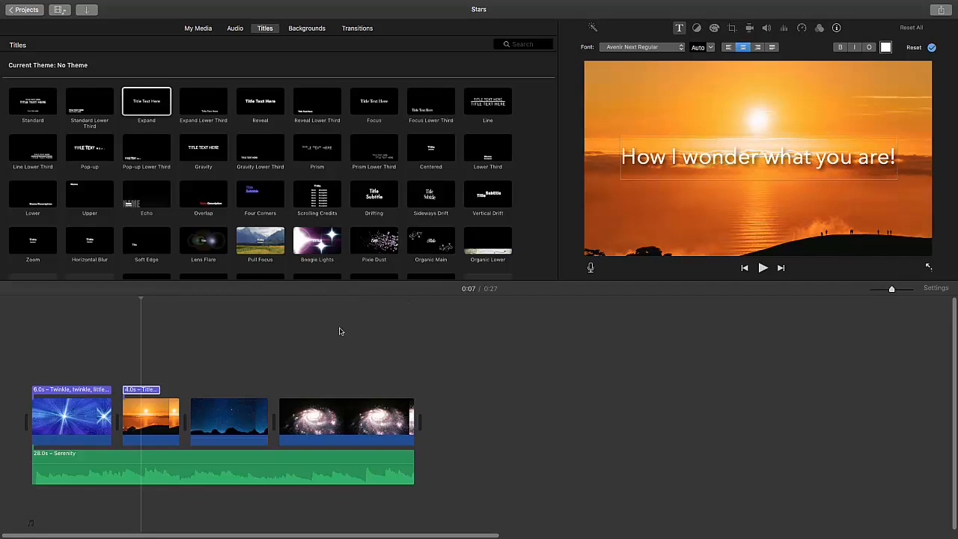
- Extend the sunset photo's title to 6.0 seconds so it ends with the photo
left_click(170, 384)
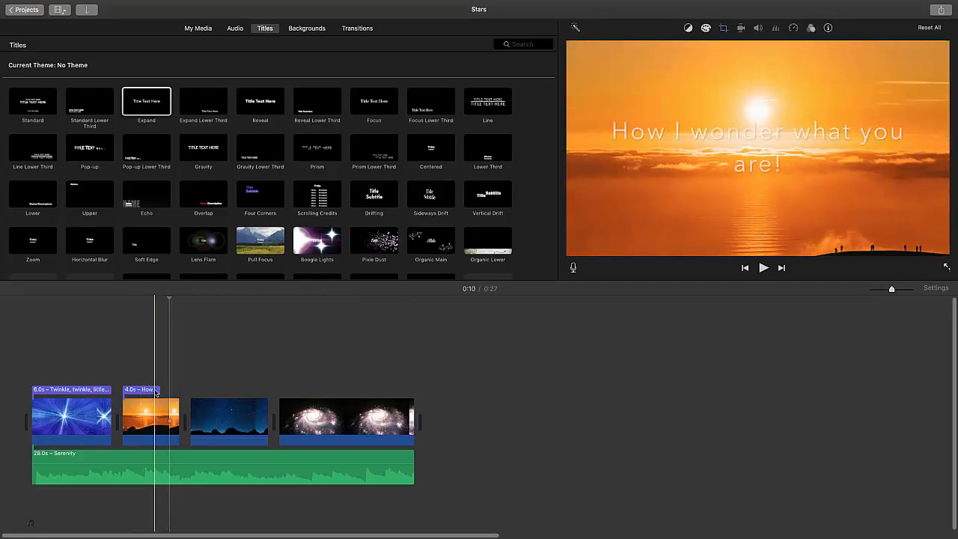
left_click(157, 390)
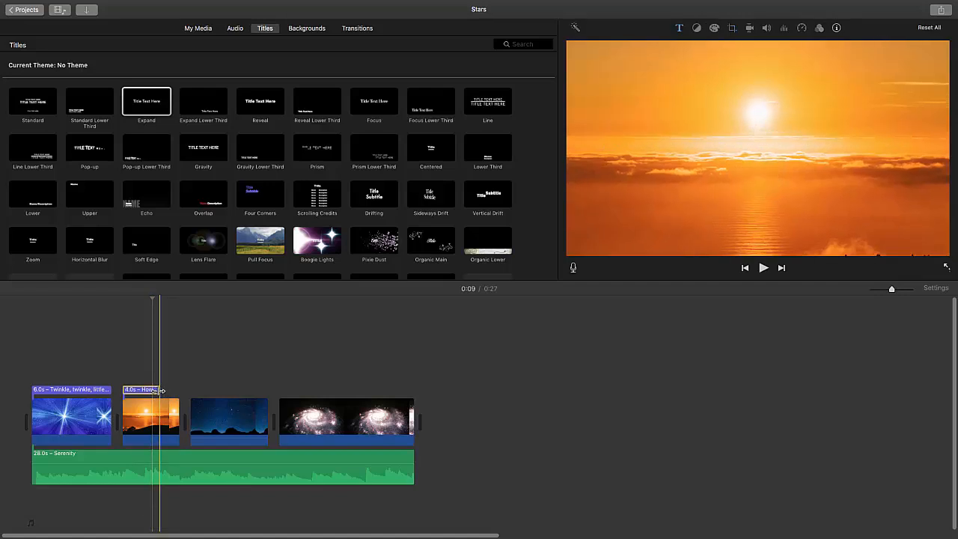
left_click_drag(160, 390, 183, 391)
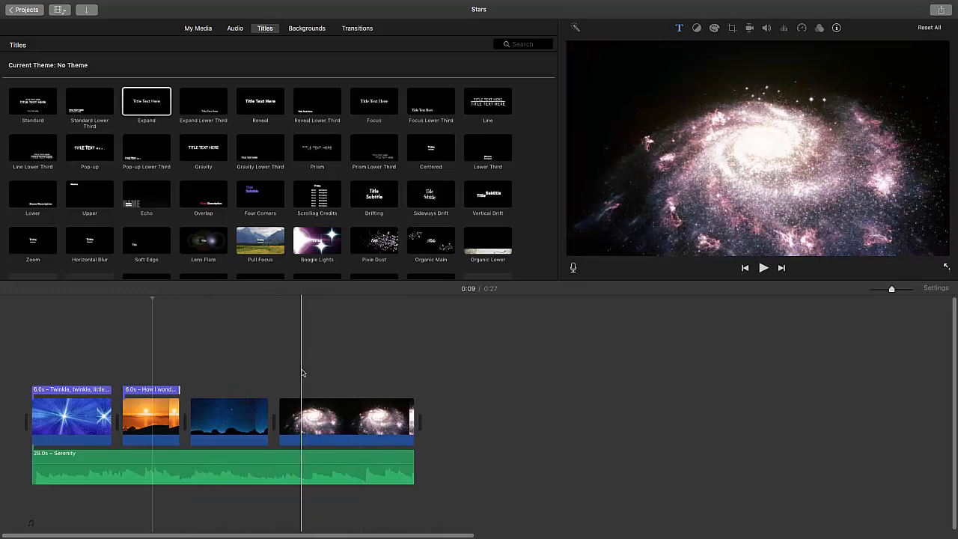
- Append a Scrolling Credits title after the galaxy clip and change its heading to "Credits"
left_click(318, 201)
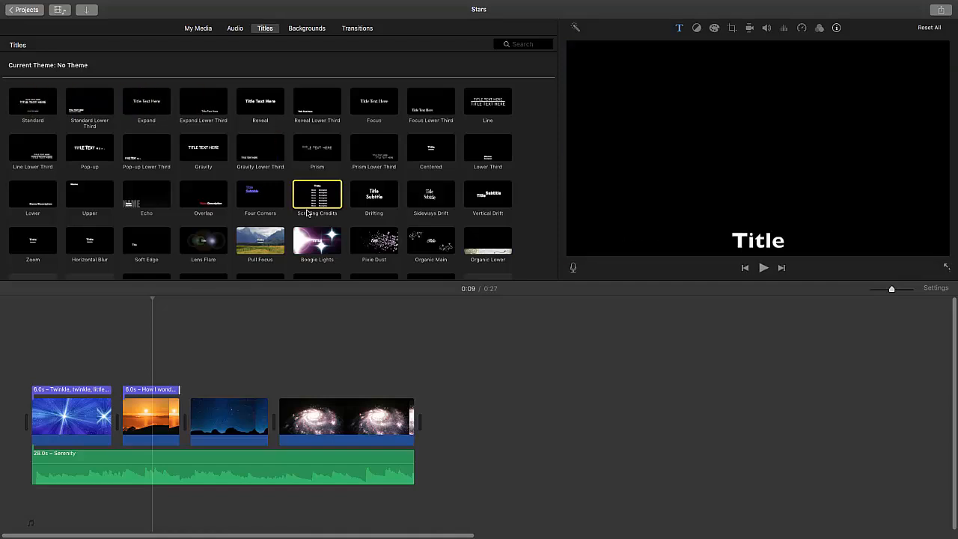
left_click_drag(306, 196, 439, 425)
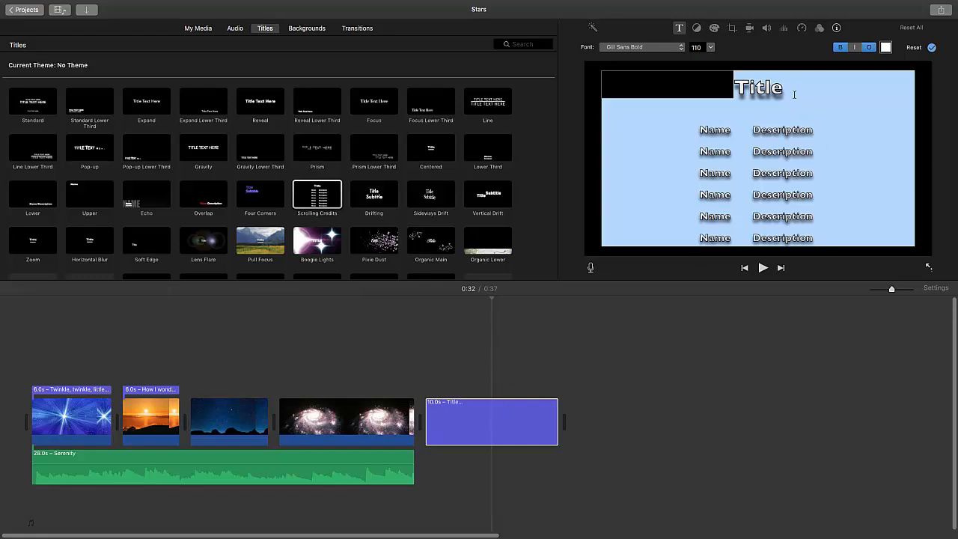
left_click(749, 89)
left_click_drag(736, 90, 795, 92)
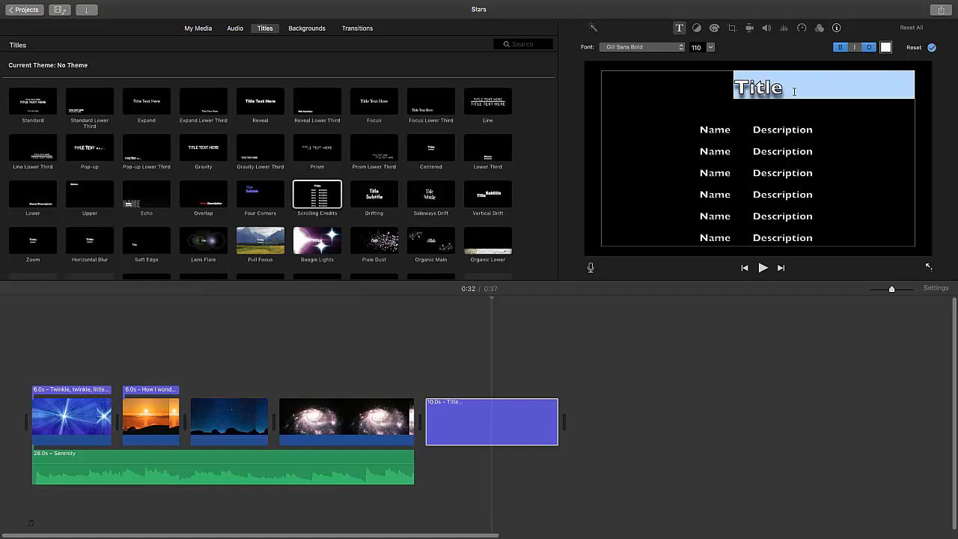
type("Credits")
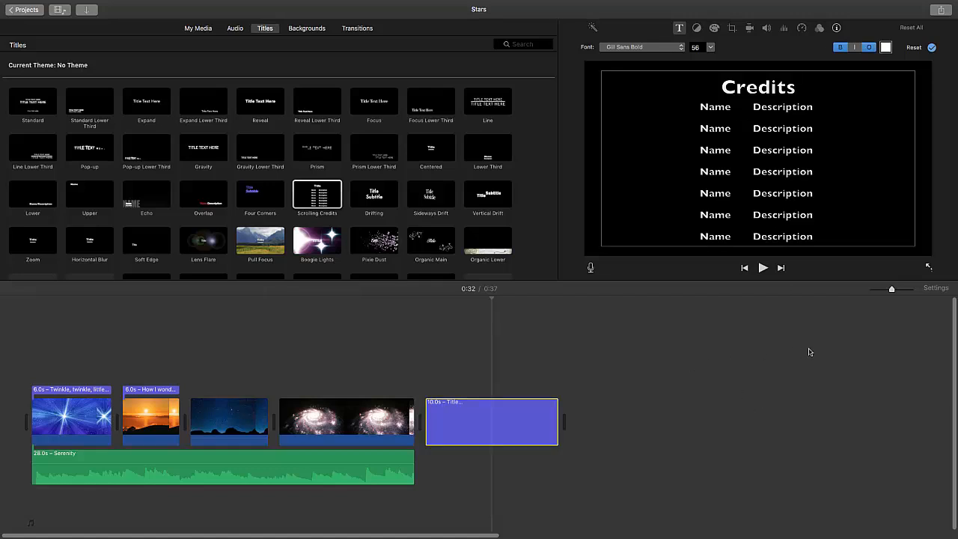
- Browse the available backgrounds and preview the Gradient, Underwater and Blobs ones
left_click(307, 30)
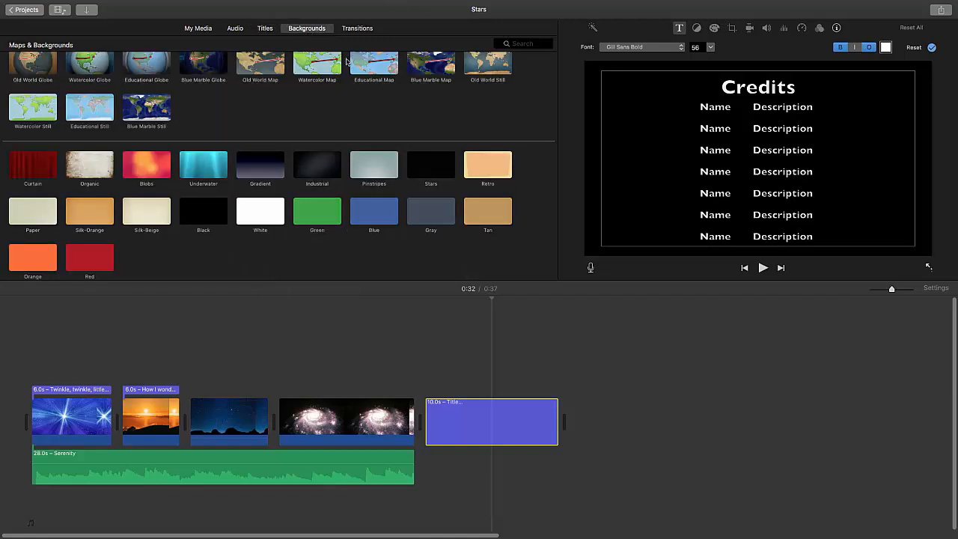
left_click(377, 225)
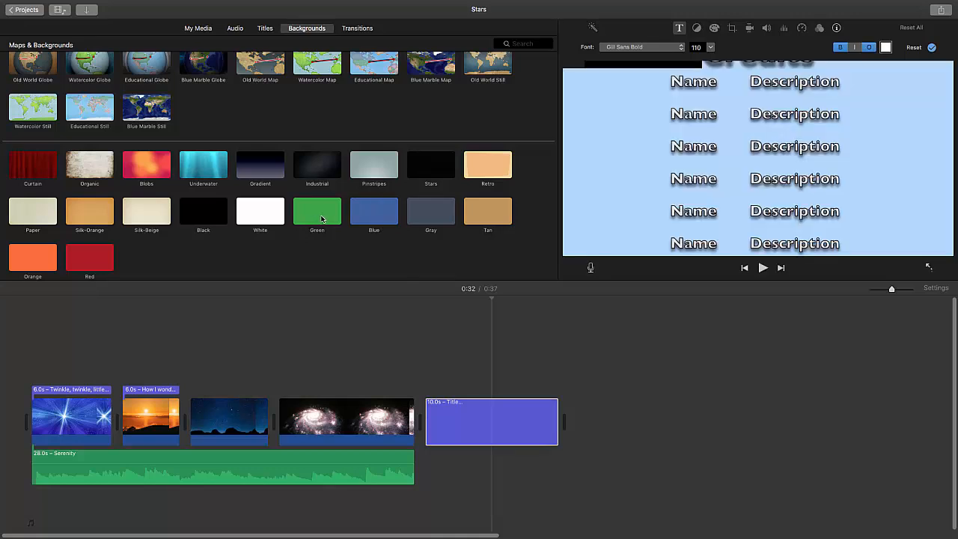
left_click(252, 171)
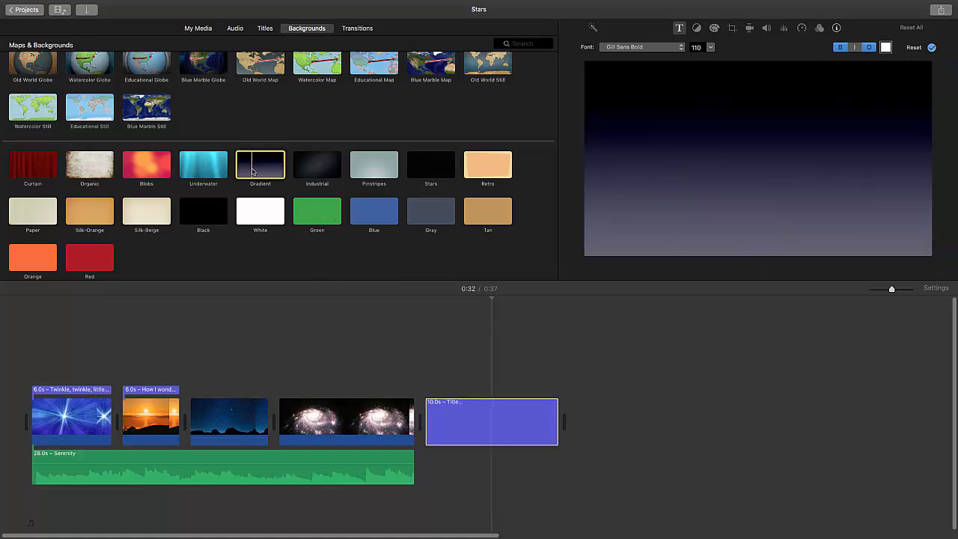
left_click(214, 173)
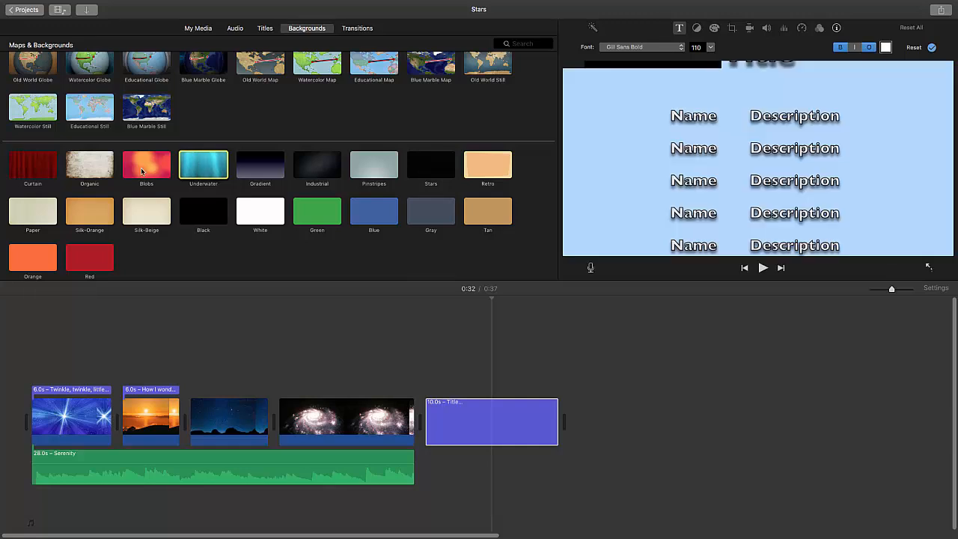
left_click(144, 170)
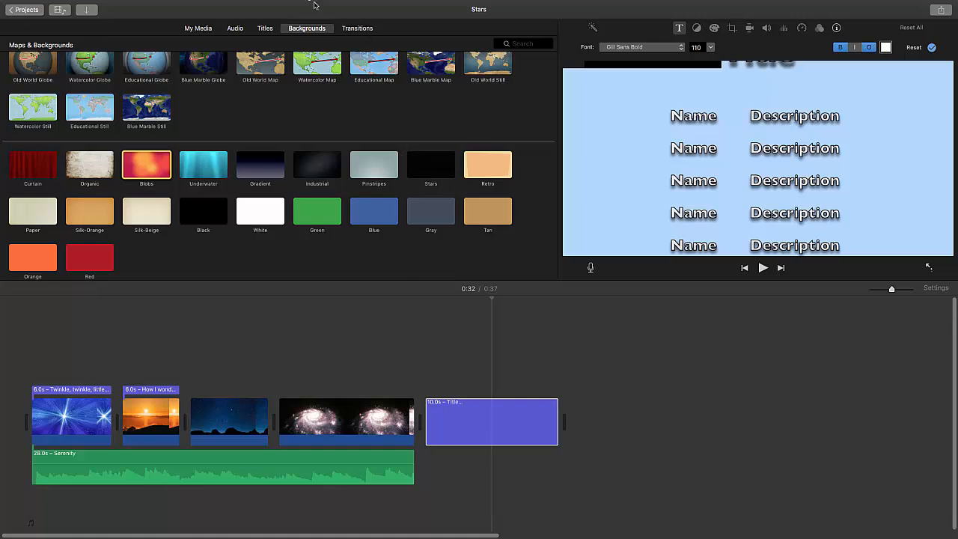
- Add a Cross Blur transition at every cut between clips, including before the credits, and check the last transition's duration setting
left_click(358, 29)
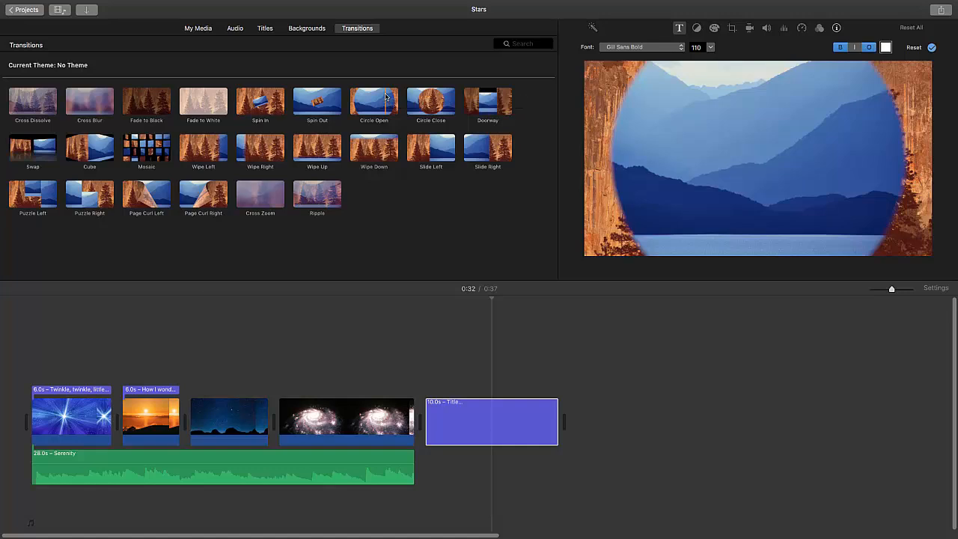
left_click(97, 107)
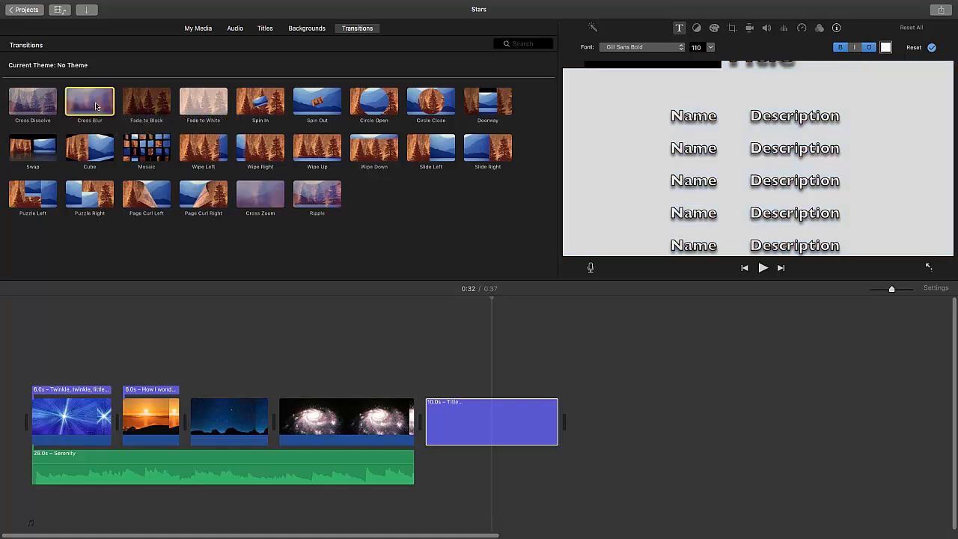
left_click_drag(95, 107, 111, 422)
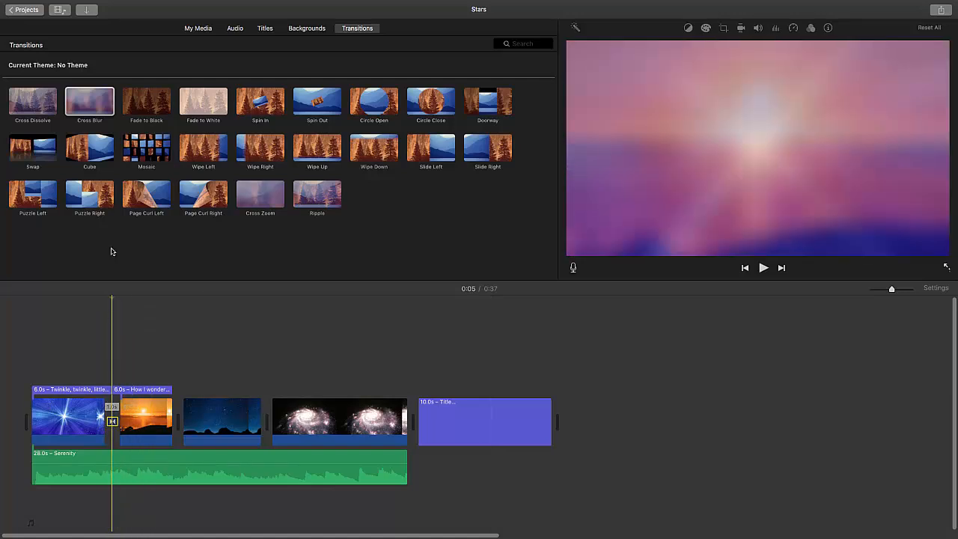
left_click_drag(103, 106, 170, 422)
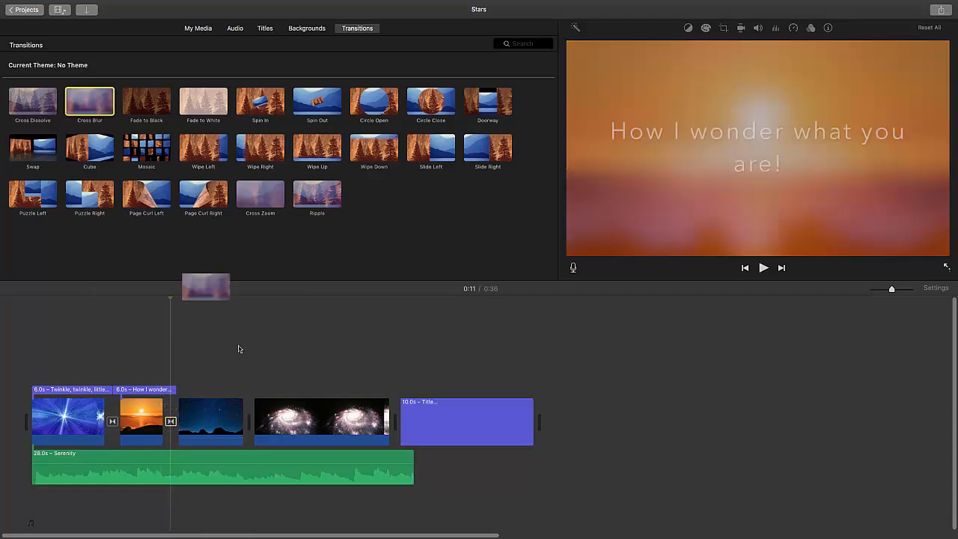
left_click_drag(239, 349, 237, 422)
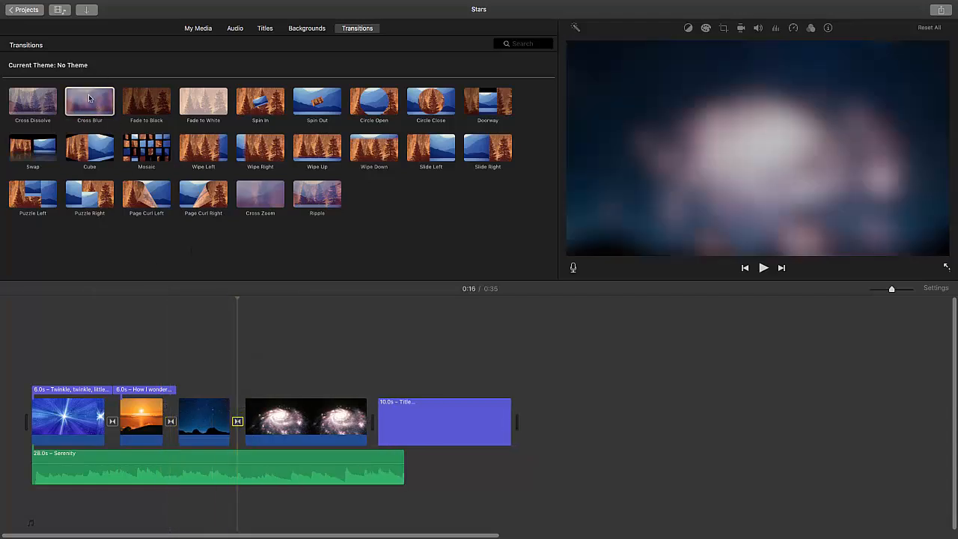
left_click_drag(89, 98, 368, 424)
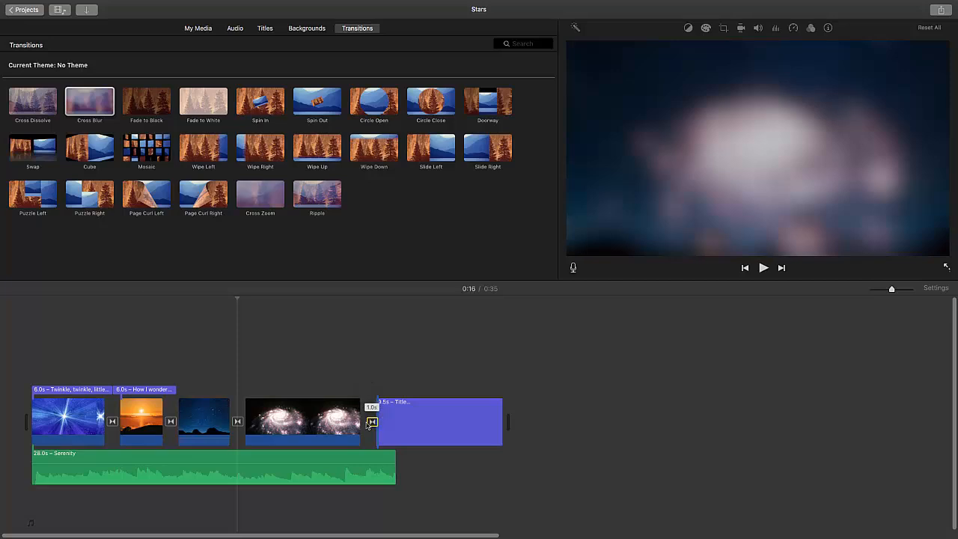
double_click(369, 422)
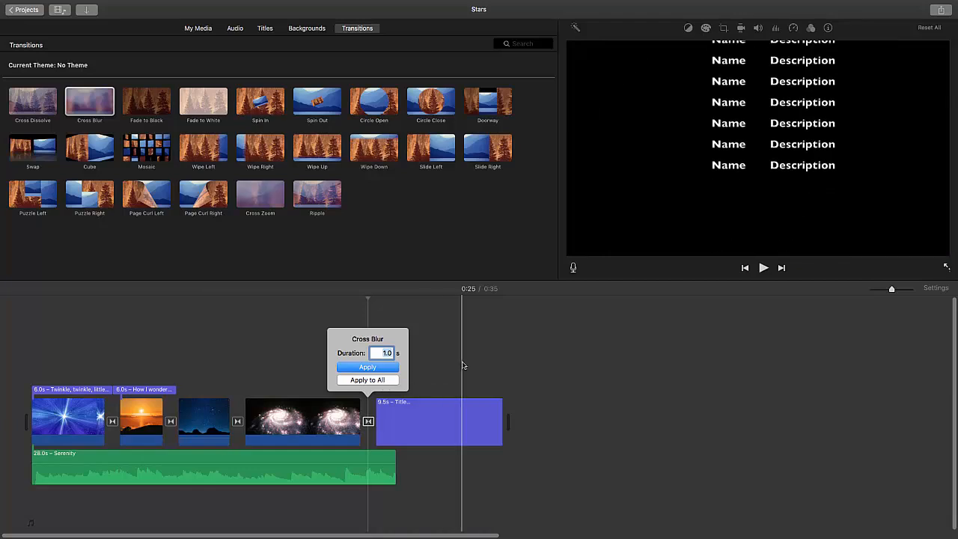
left_click(211, 337)
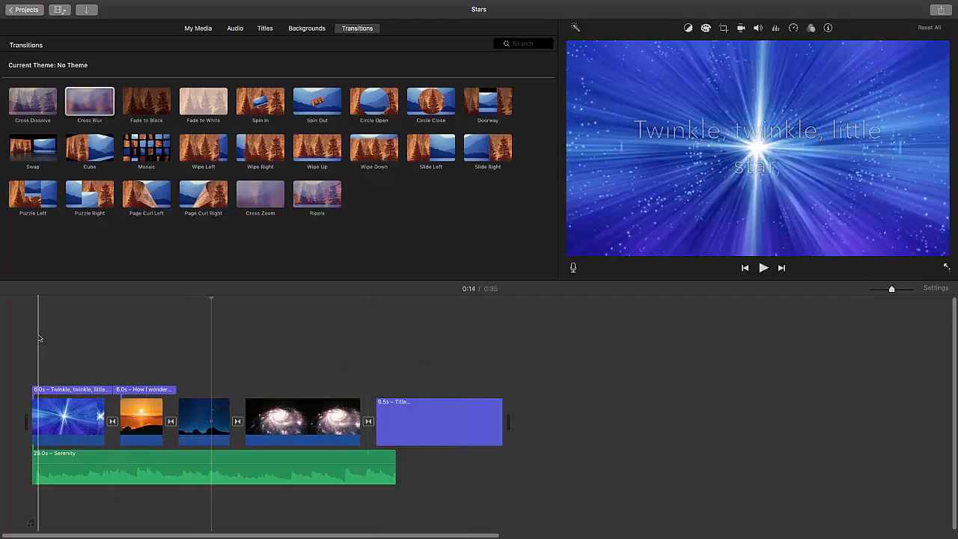
- Play the movie from near its start to check the titles and transitions, stop playback, and view the credits
left_click(38, 337)
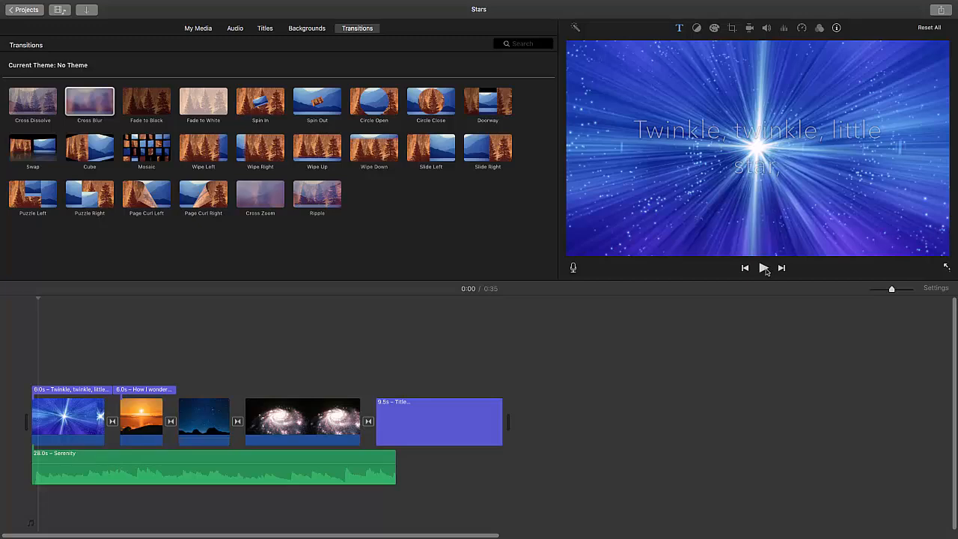
left_click(764, 268)
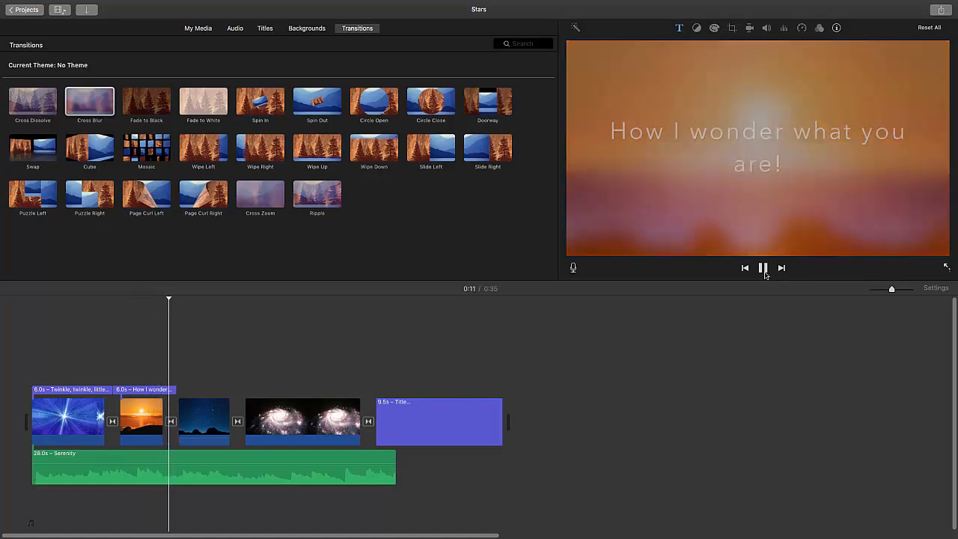
left_click(764, 269)
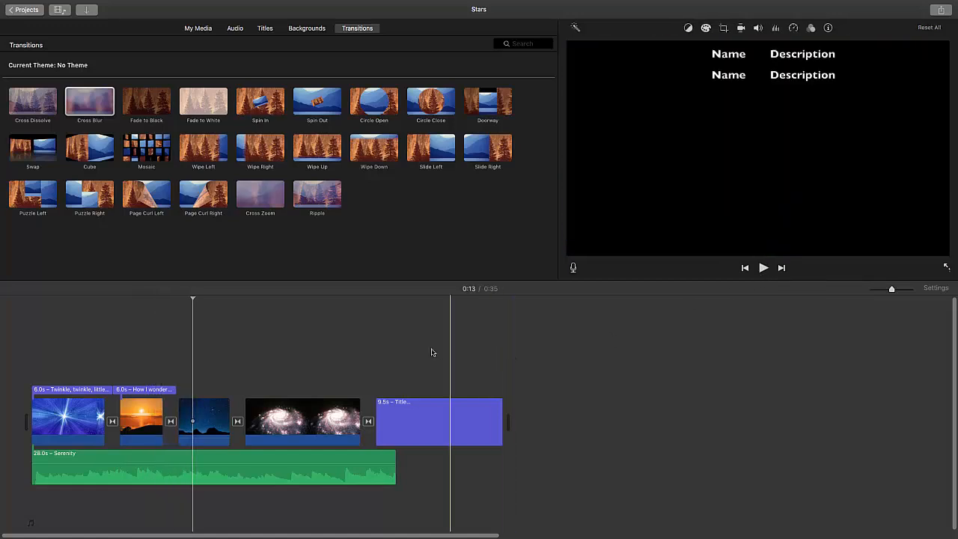
left_click(414, 352)
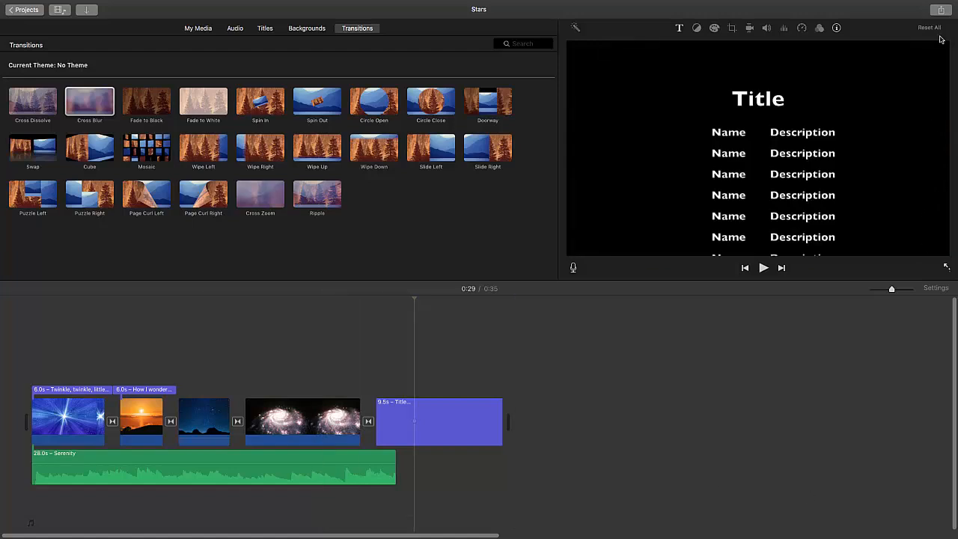
- Review the YouTube sharing settings, including the description and privacy options, and cancel without publishing
left_click(942, 10)
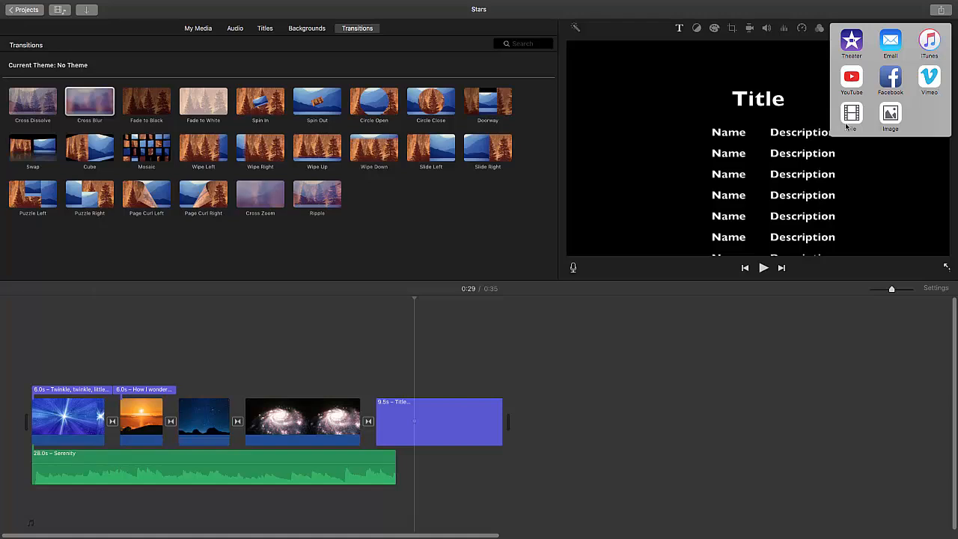
left_click(853, 78)
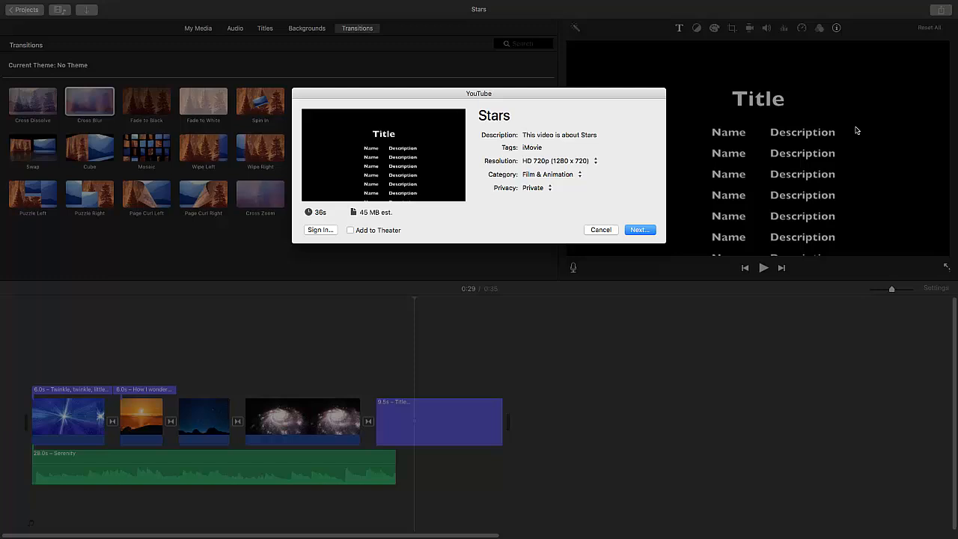
left_click(560, 137)
left_click(550, 189)
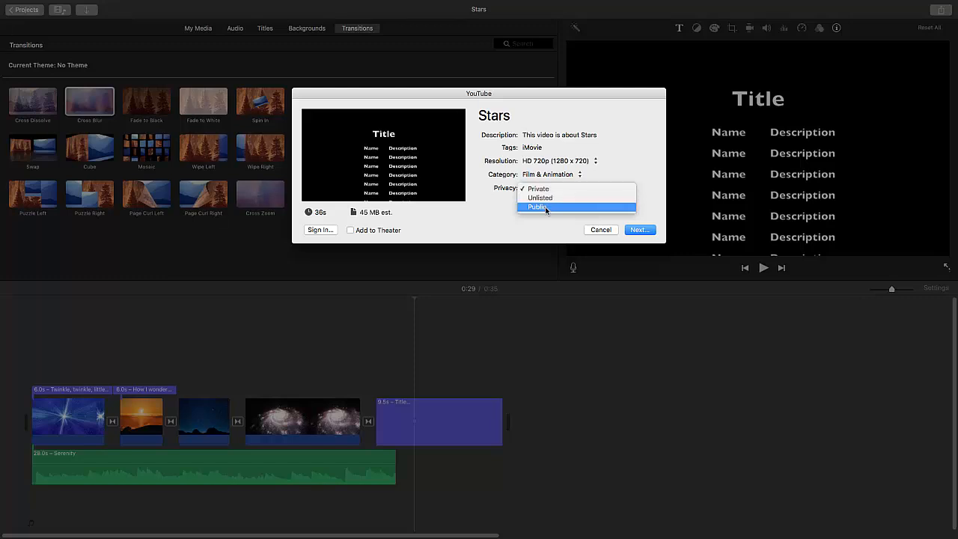
left_click(477, 218)
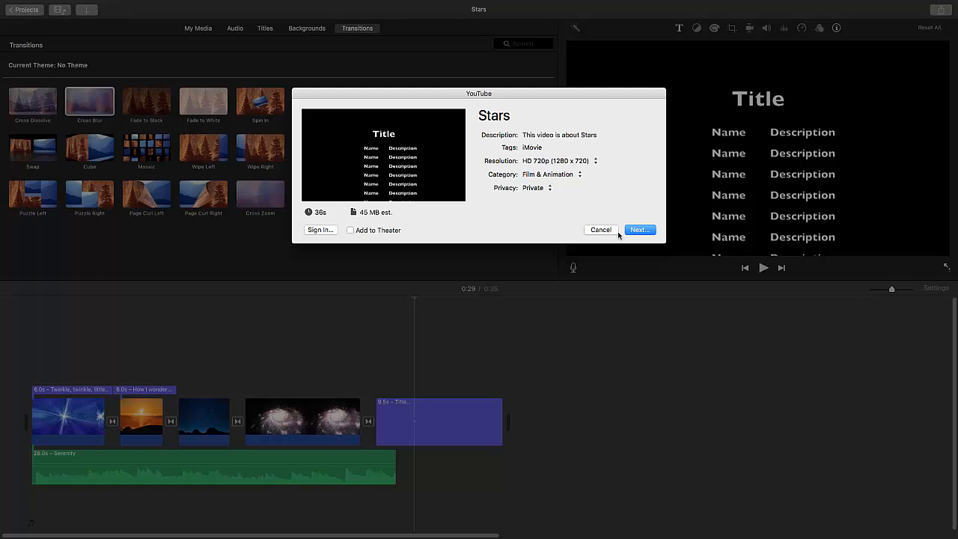
left_click(601, 230)
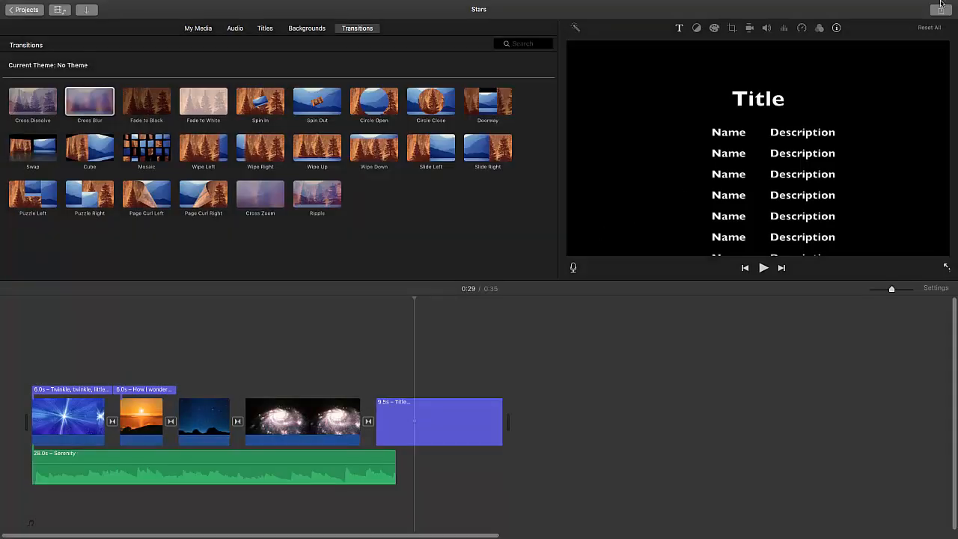
- View the sharing destinations including File, dismiss them, and return the playhead to the blue starburst clip
left_click(939, 10)
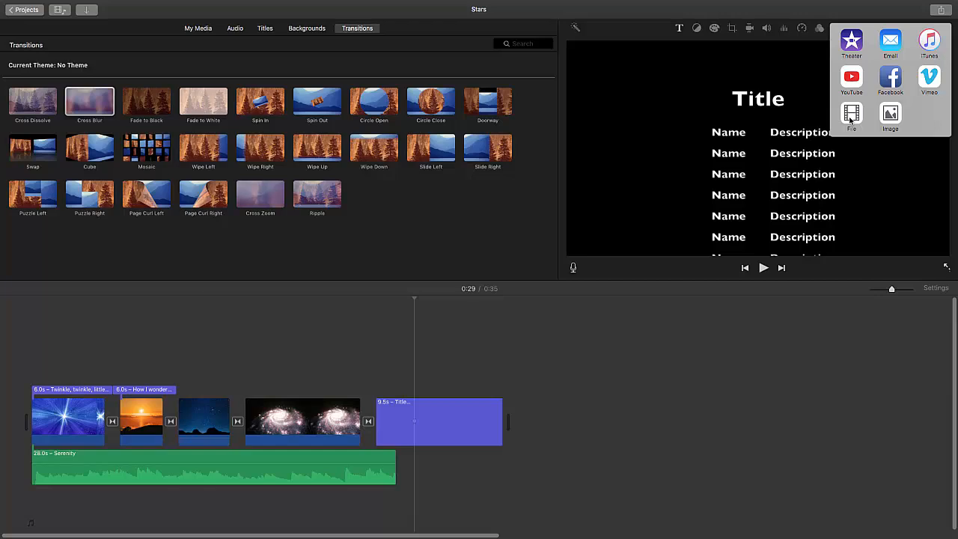
left_click(269, 318)
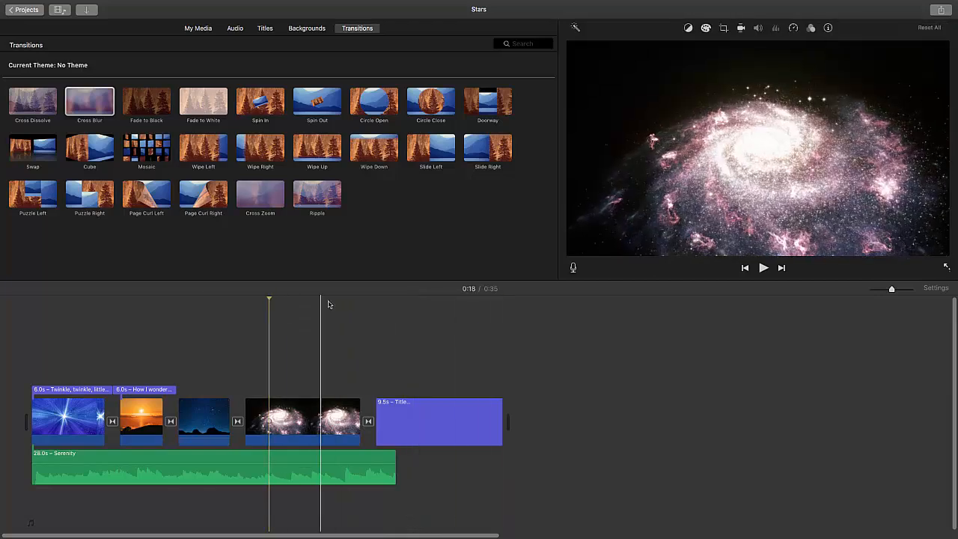
left_click(64, 338)
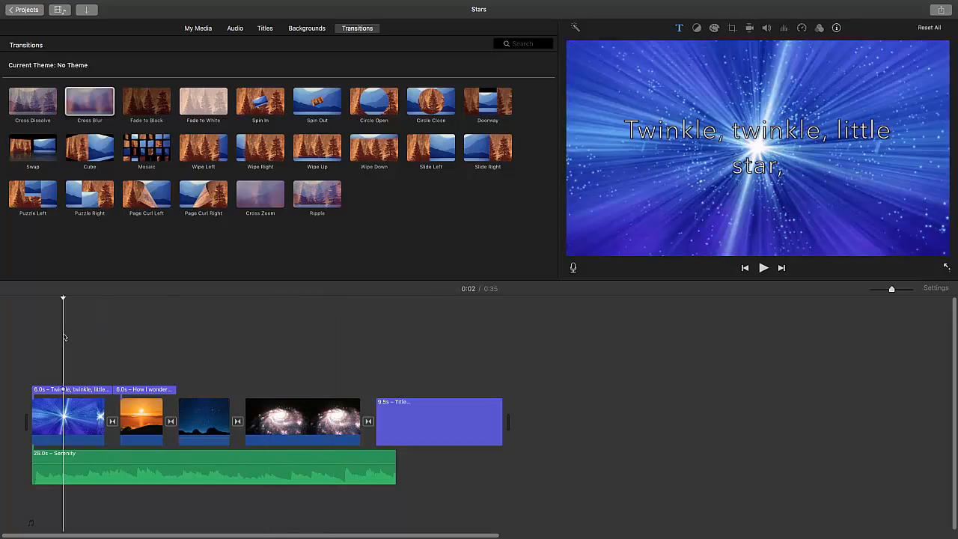